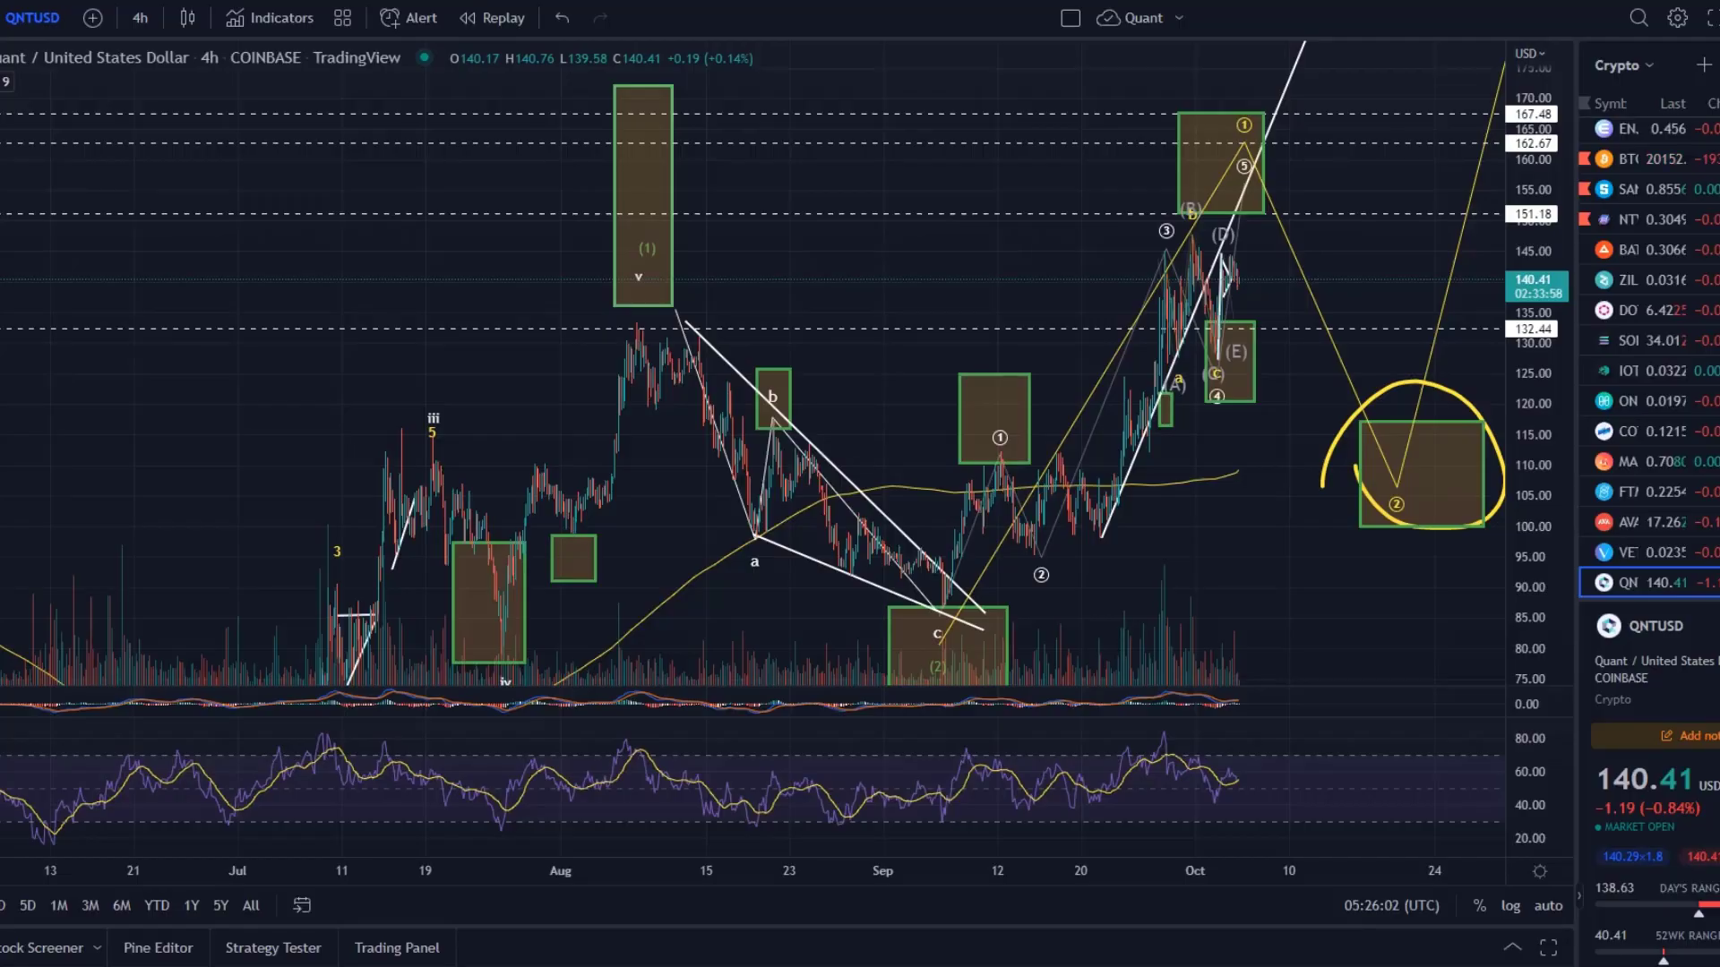
- Maximize the QNTUSD 4h price pane and zoom into the recent wave ④ and (E) candles
double_click(857, 421)
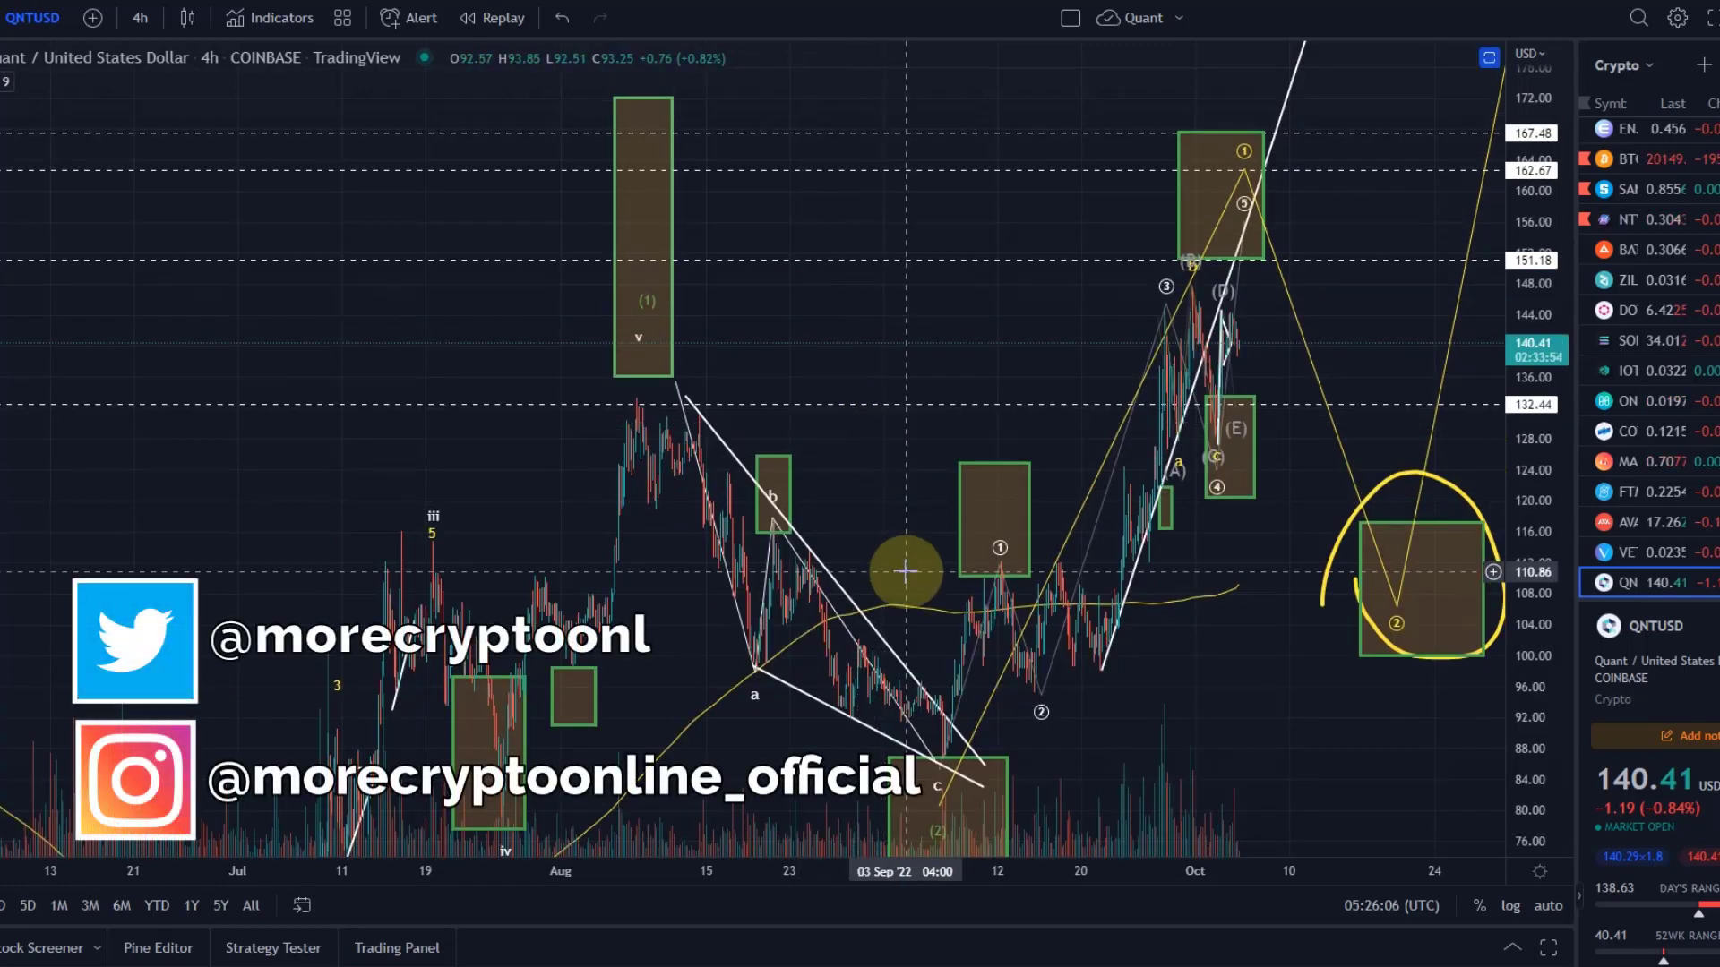
scroll(1179, 468, "up", 5)
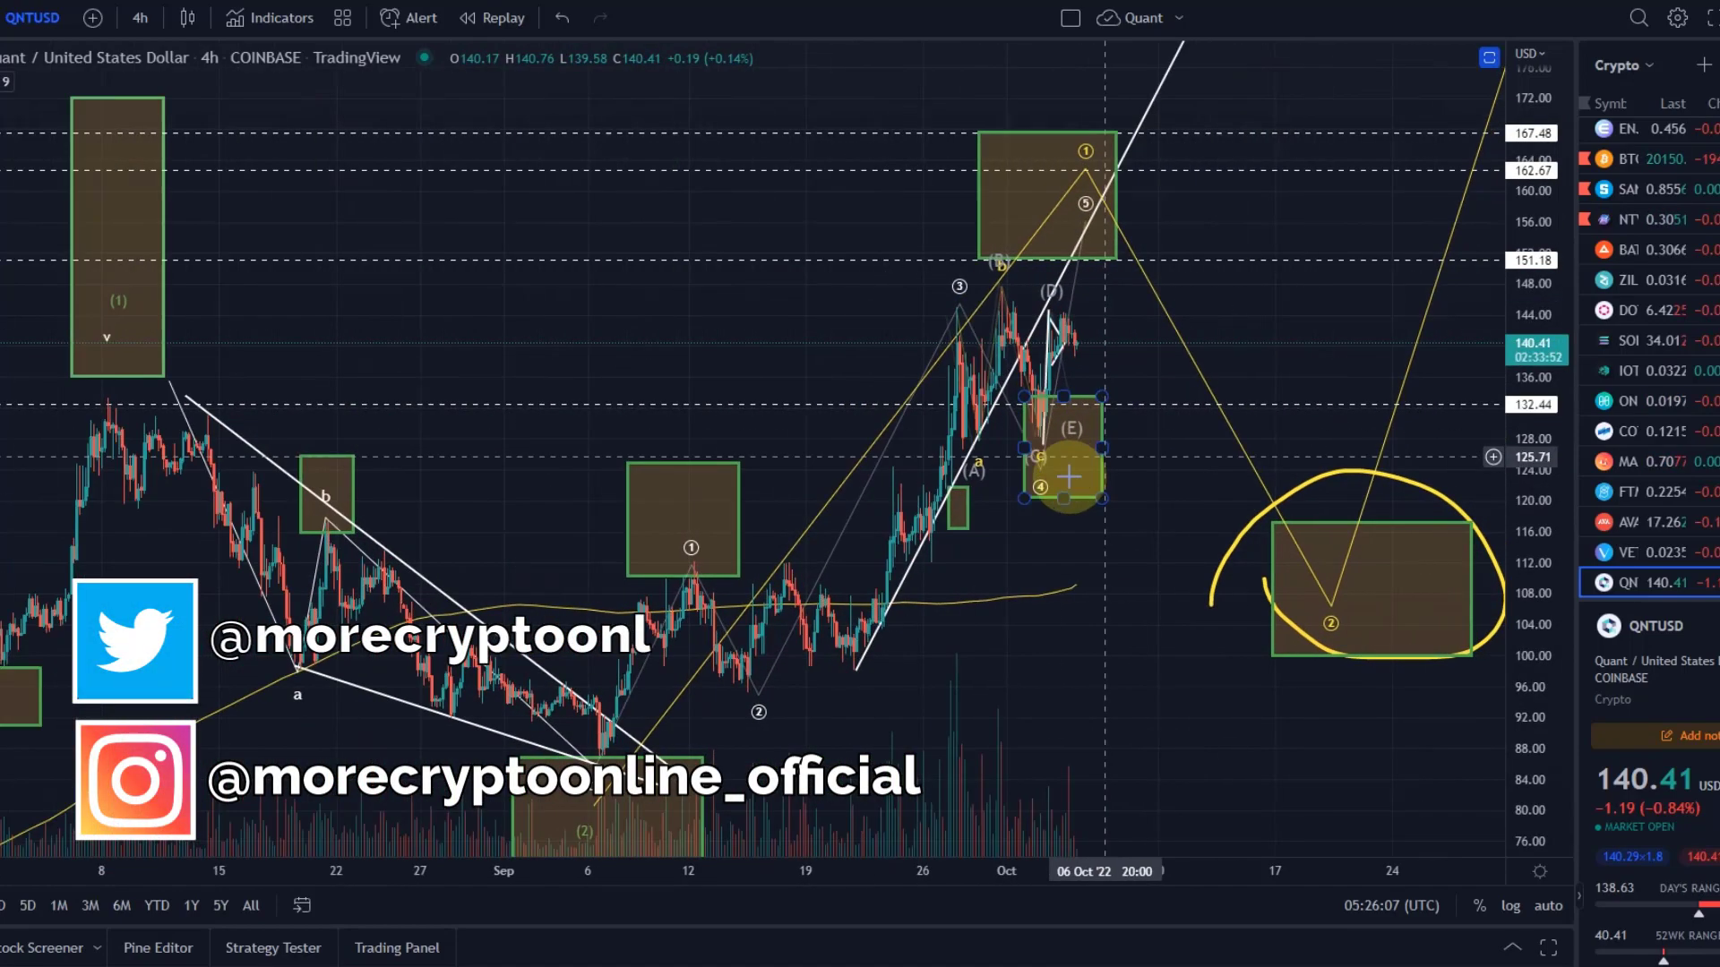
left_click_drag(1179, 468, 737, 504)
scroll(737, 504, "up", 3)
left_click_drag(376, 522, 772, 490)
- Pan and stretch the chart so price near 140 sits between the 120–132 and 151–167 boxes
scroll(787, 606, "down", 2)
left_click_drag(787, 606, 1059, 603)
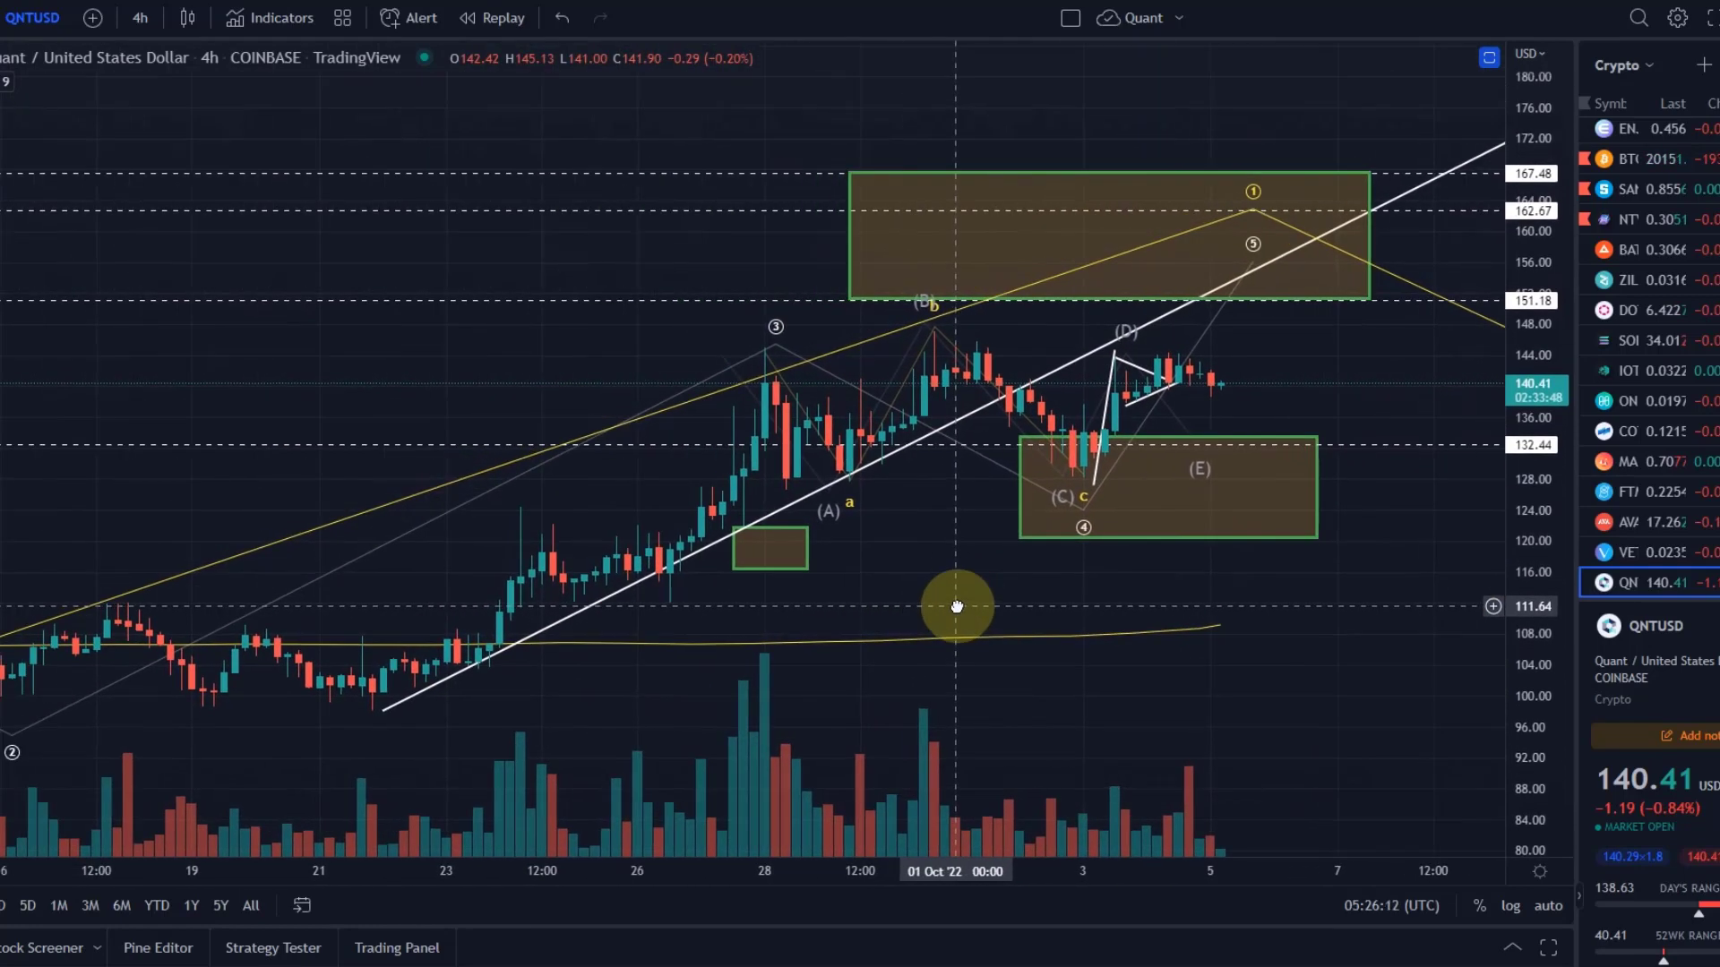
scroll(975, 613, "up", 2)
left_click_drag(1520, 594, 1350, 344)
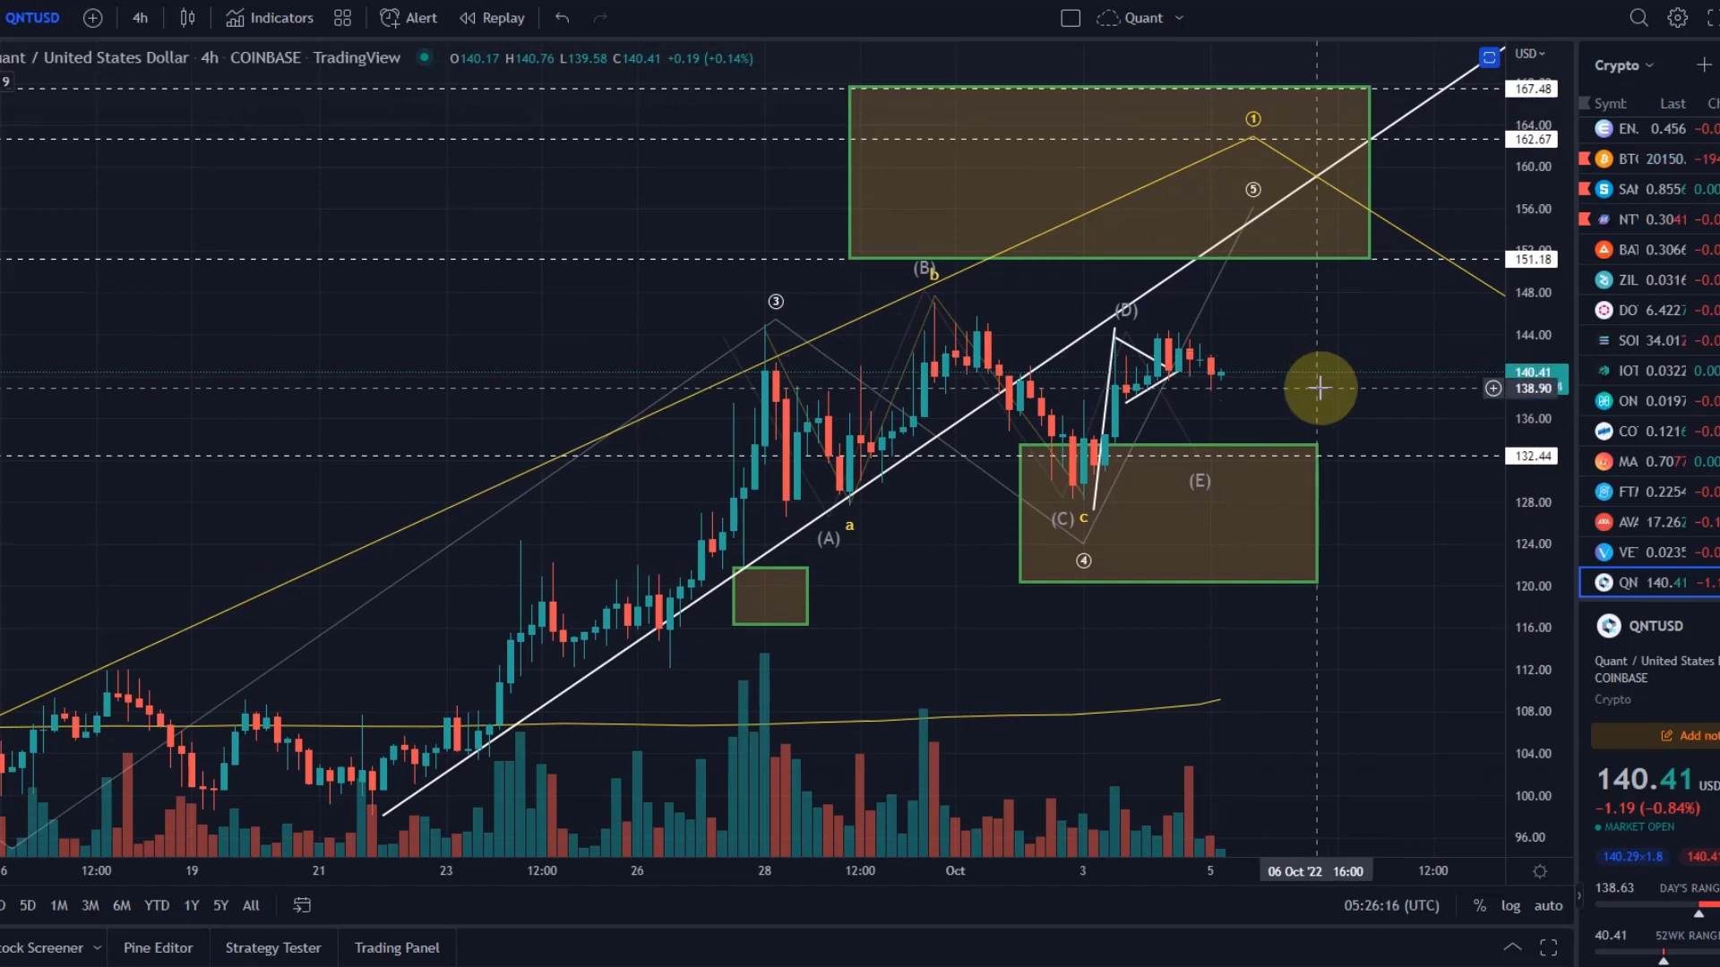
left_click_drag(1319, 402, 1316, 445)
scroll(1275, 431, "up", 1)
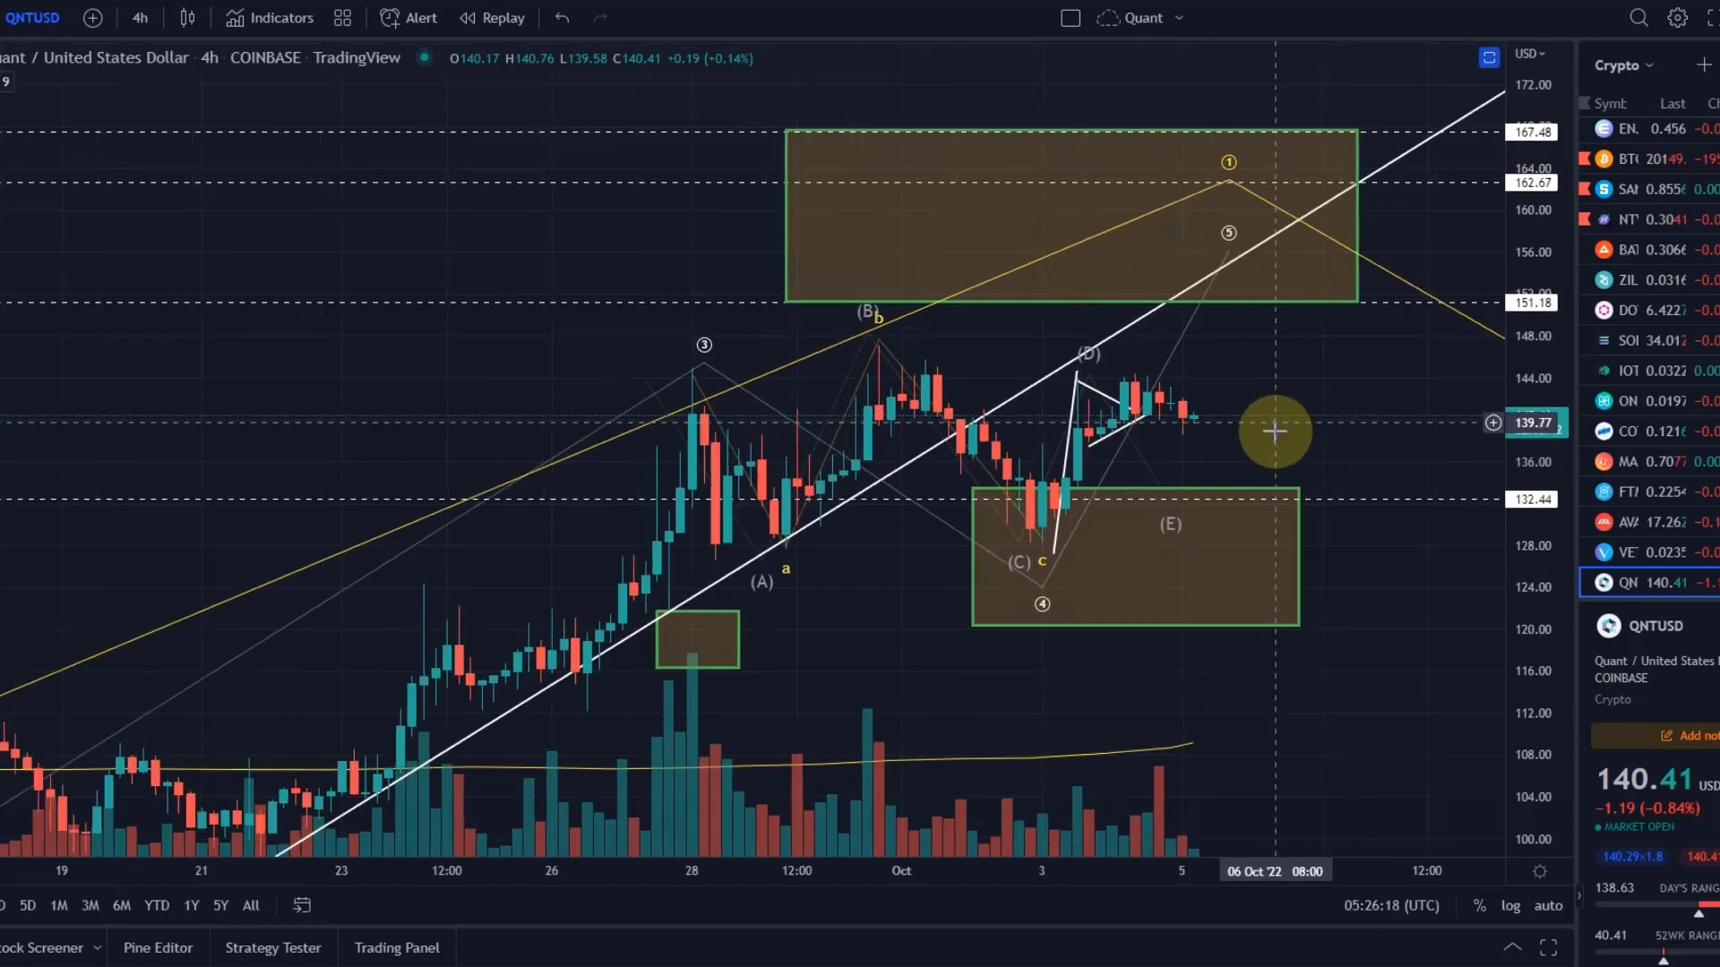
scroll(1274, 431, "up", 2)
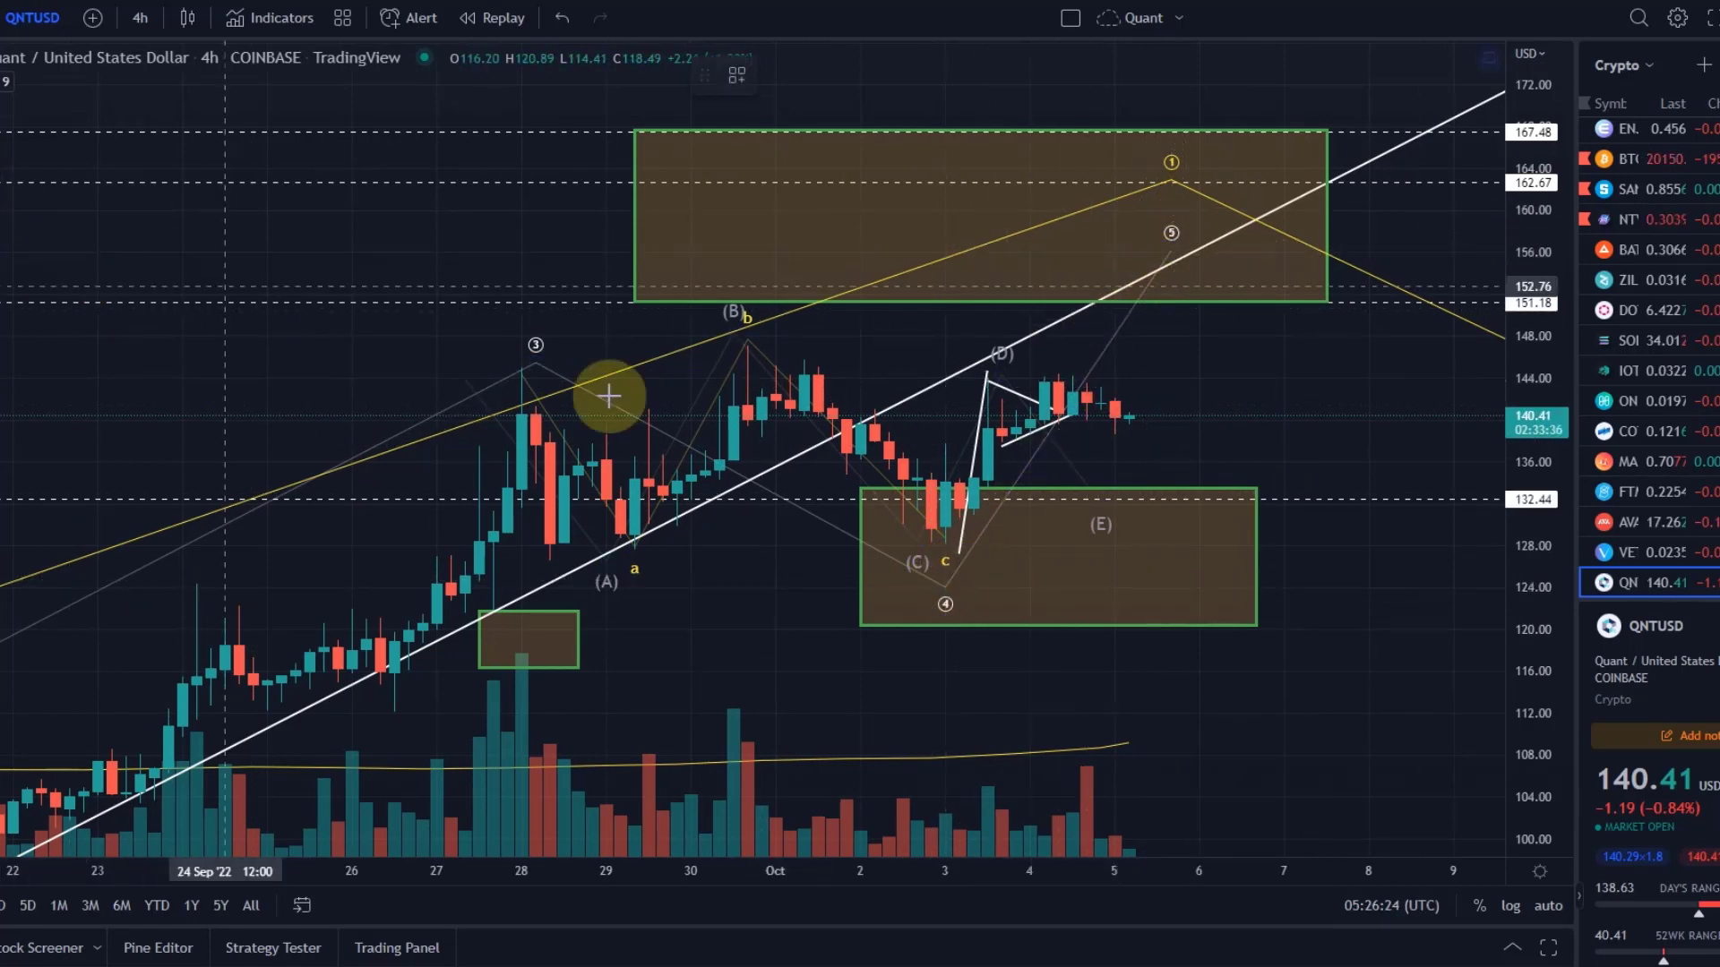
left_click_drag(946, 591, 1240, 217)
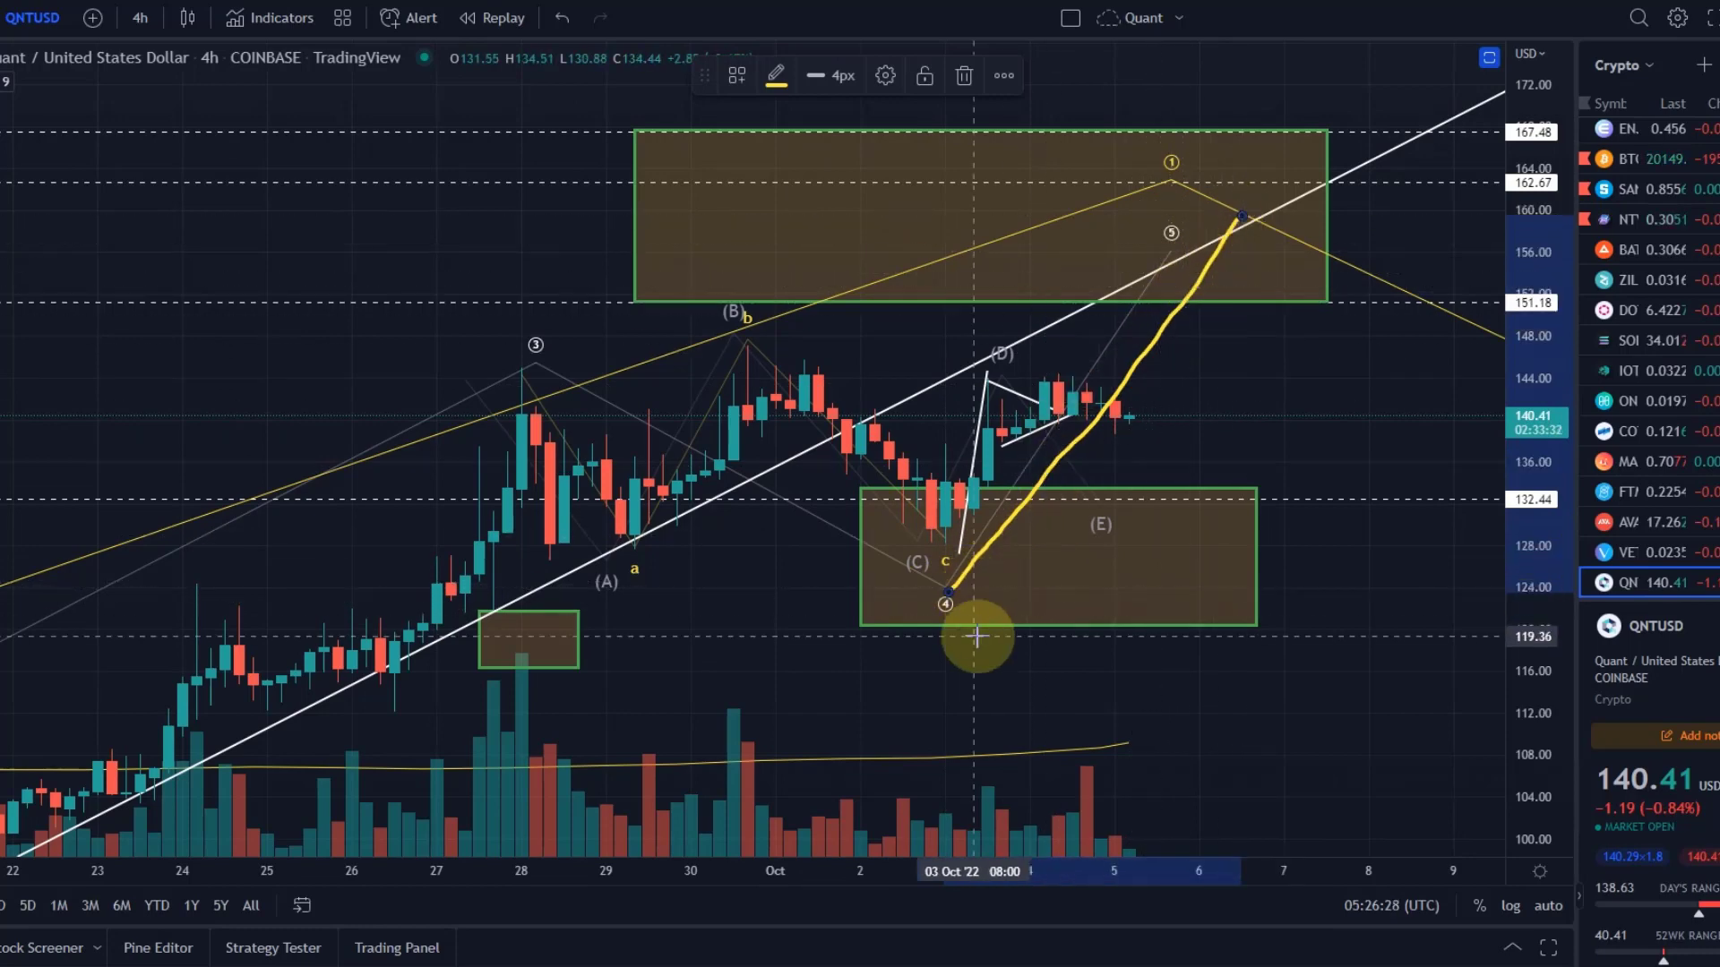
key("Delete")
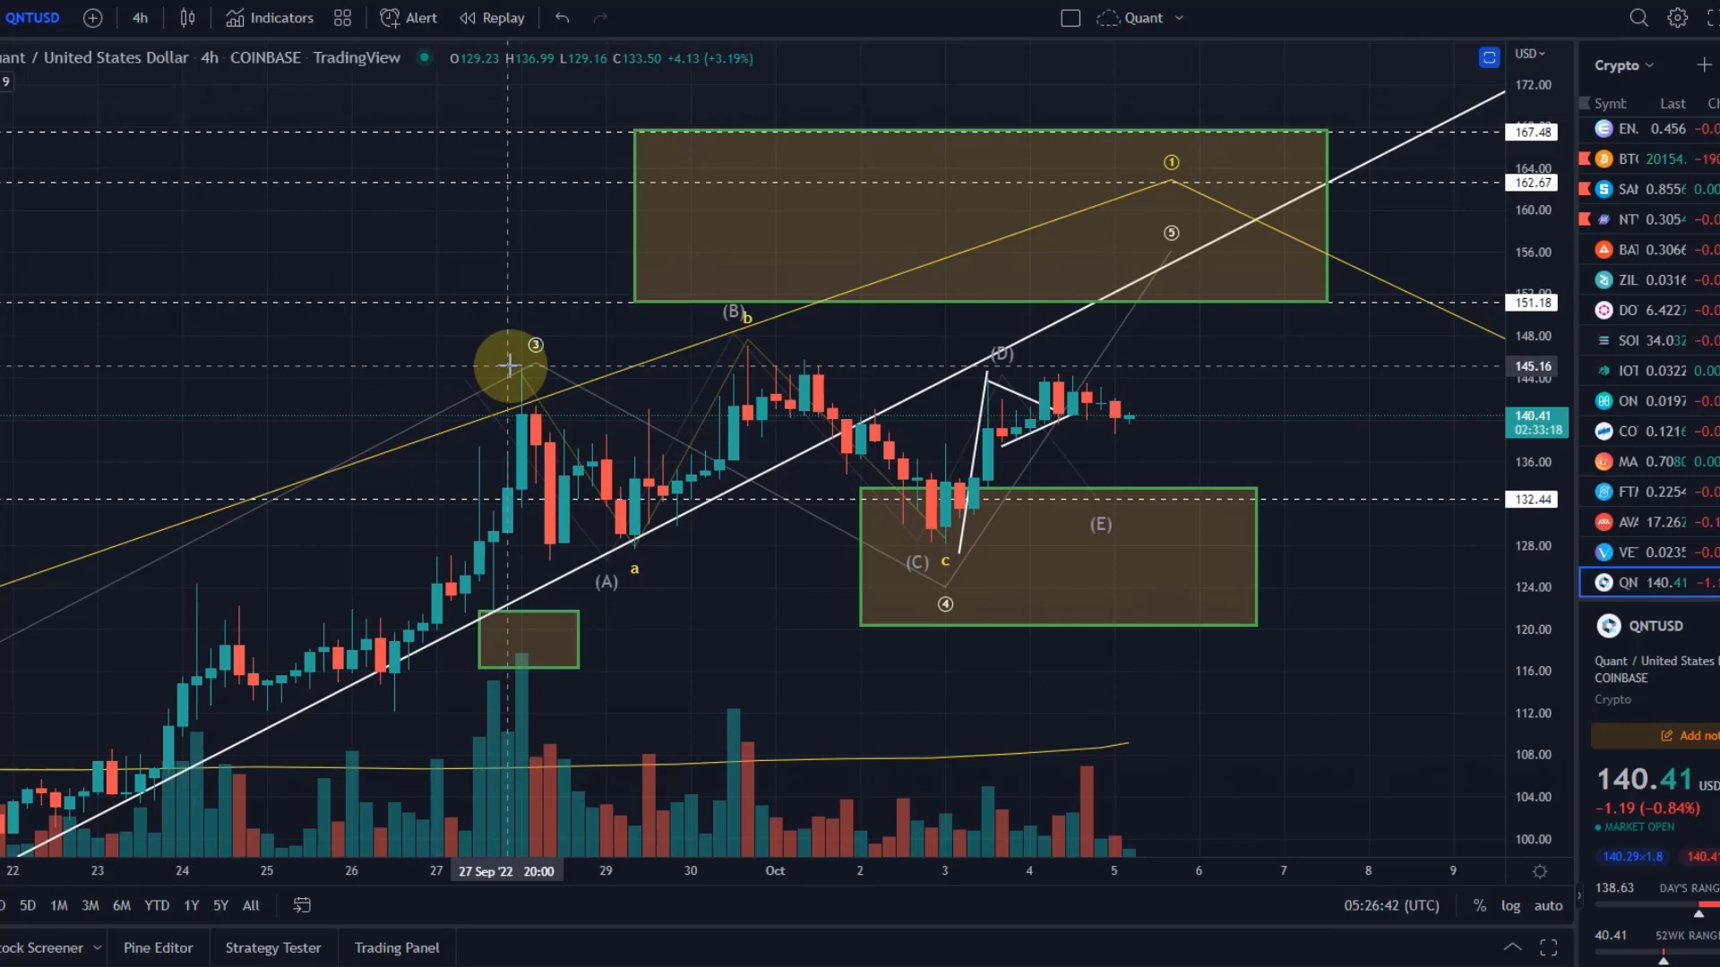
left_click(2, 171)
left_click(2, 184)
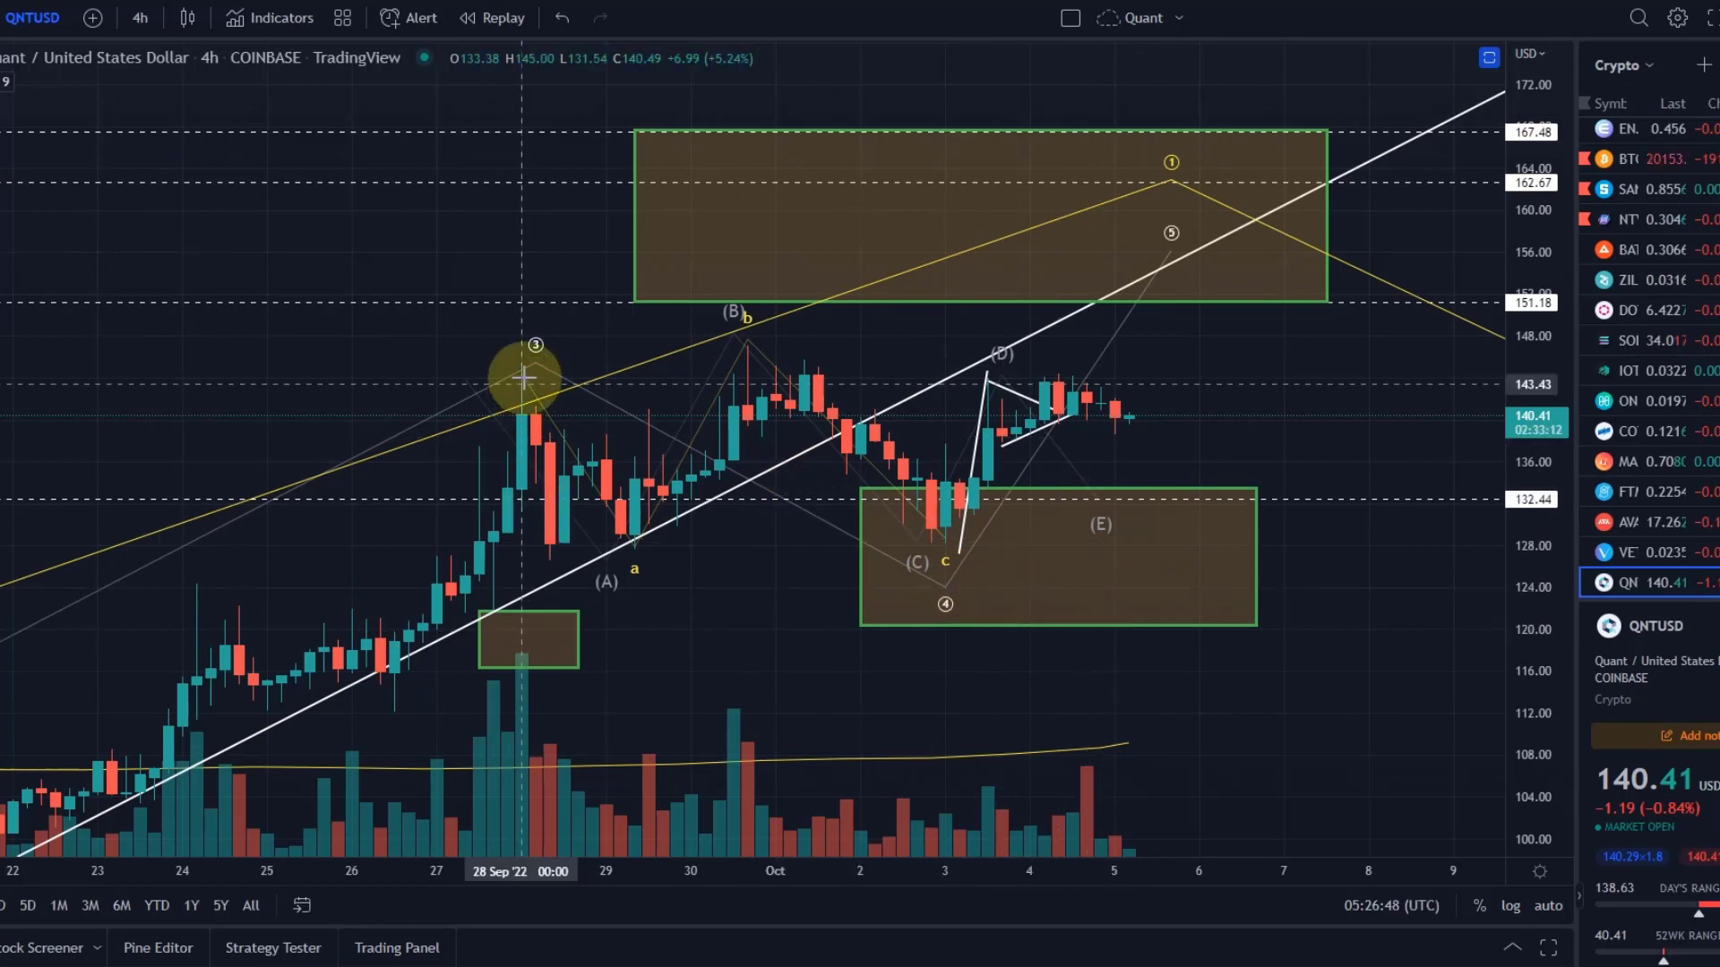
mouse_move(535, 387)
left_mouse_down()
mouse_move(638, 524)
mouse_move(721, 448)
mouse_move(829, 410)
mouse_move(940, 538)
left_mouse_up()
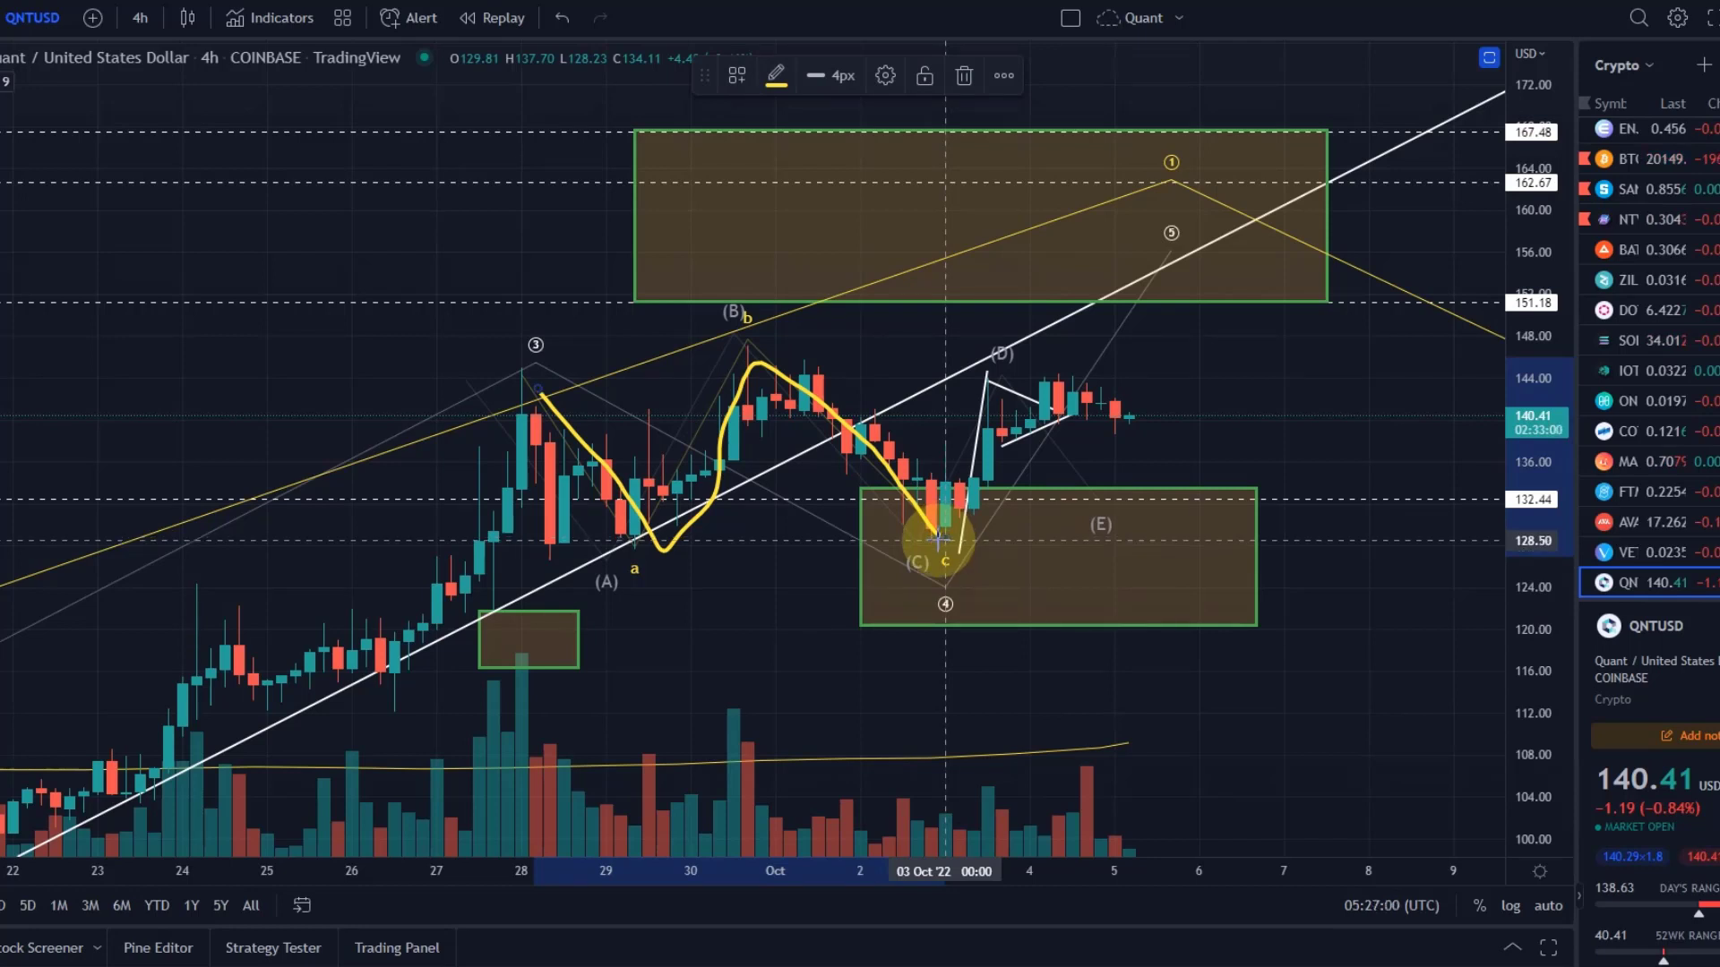
left_click_drag(938, 538, 1170, 214)
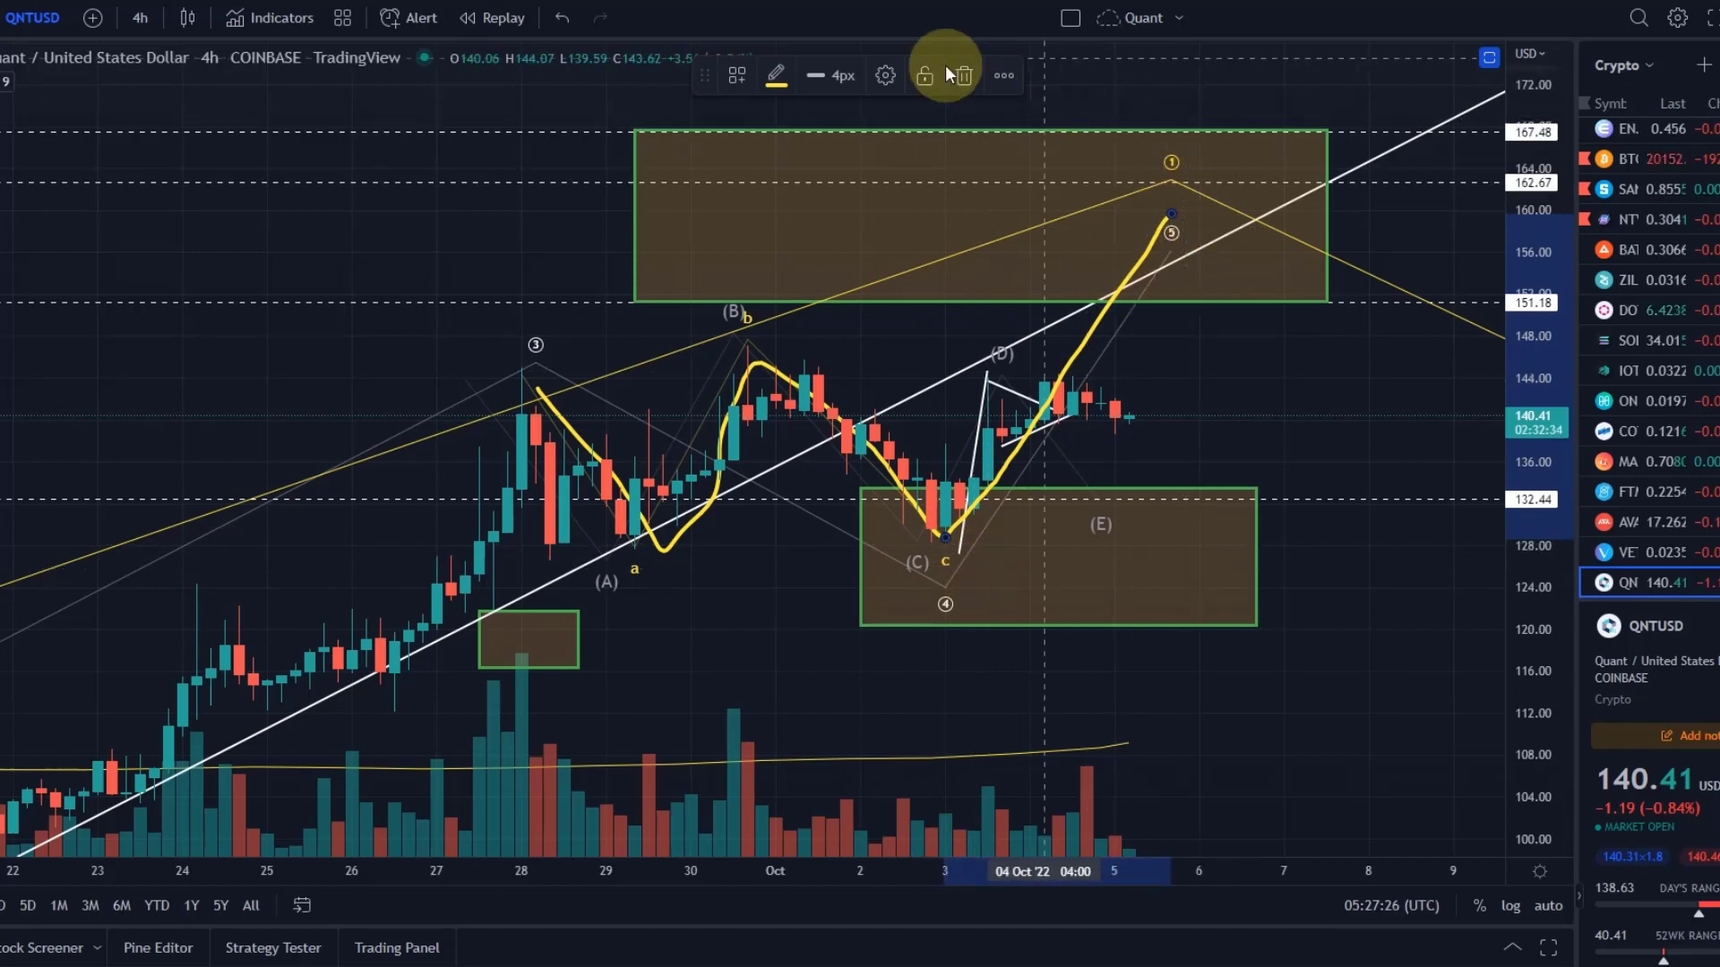
left_click(561, 19)
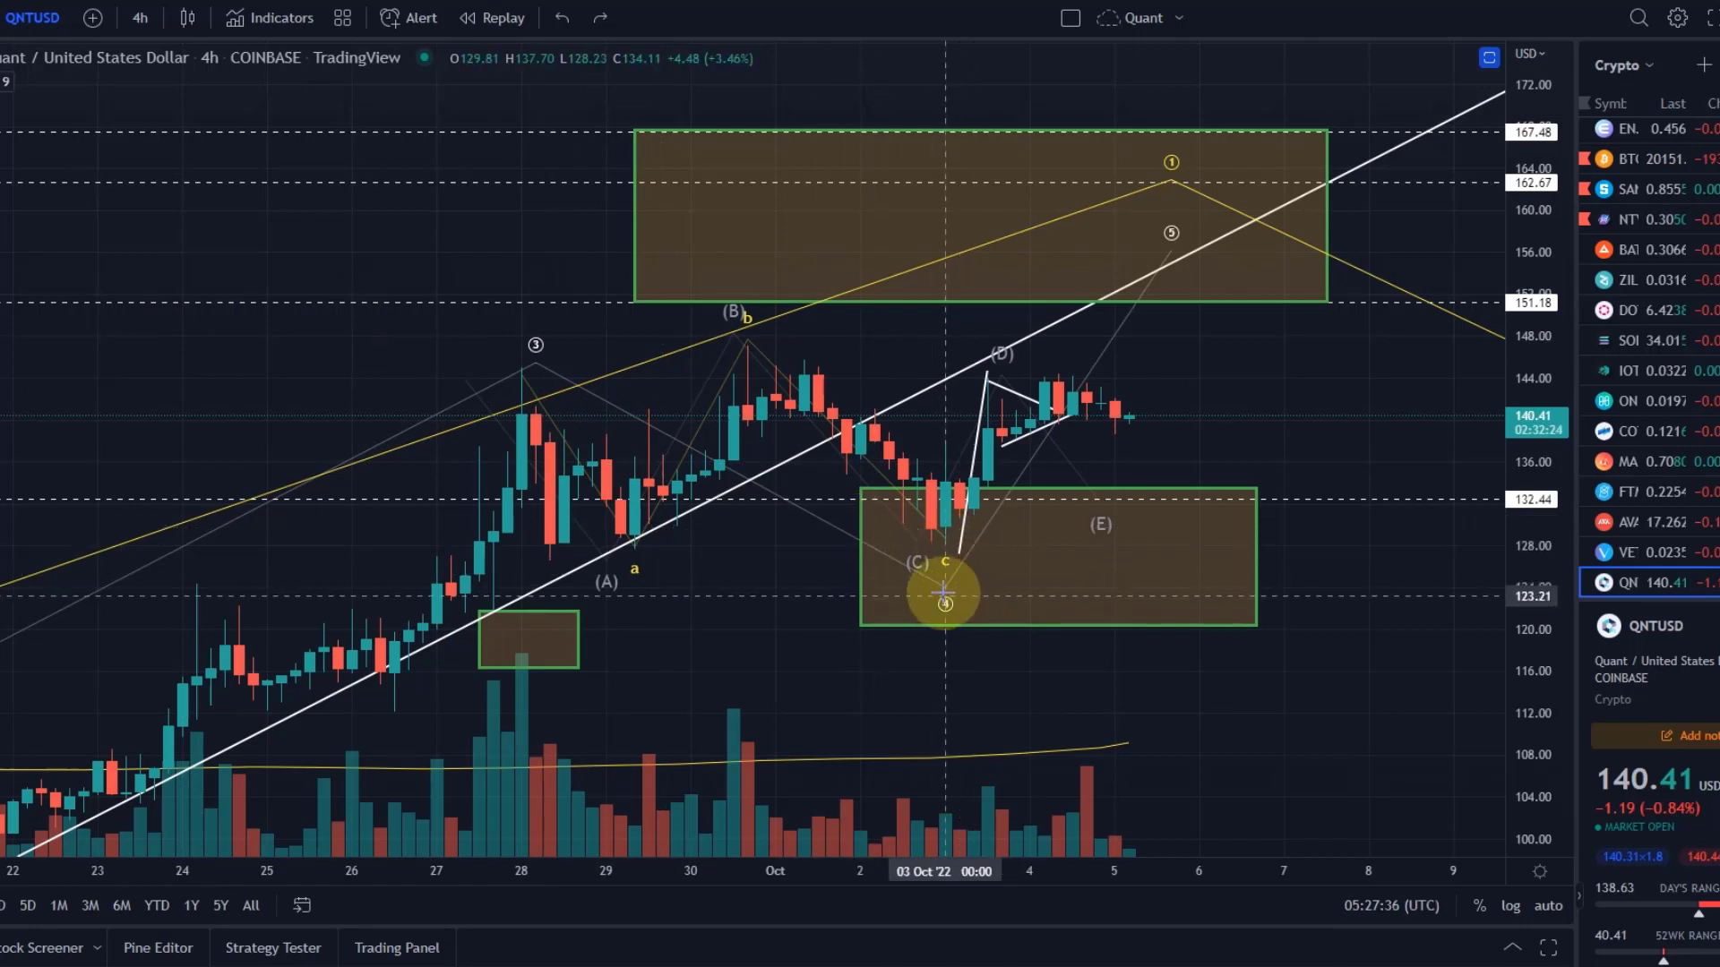
mouse_move(934, 624)
left_mouse_down()
mouse_move(1000, 582)
mouse_move(914, 596)
mouse_move(936, 563)
mouse_move(1004, 611)
mouse_move(921, 617)
left_mouse_up()
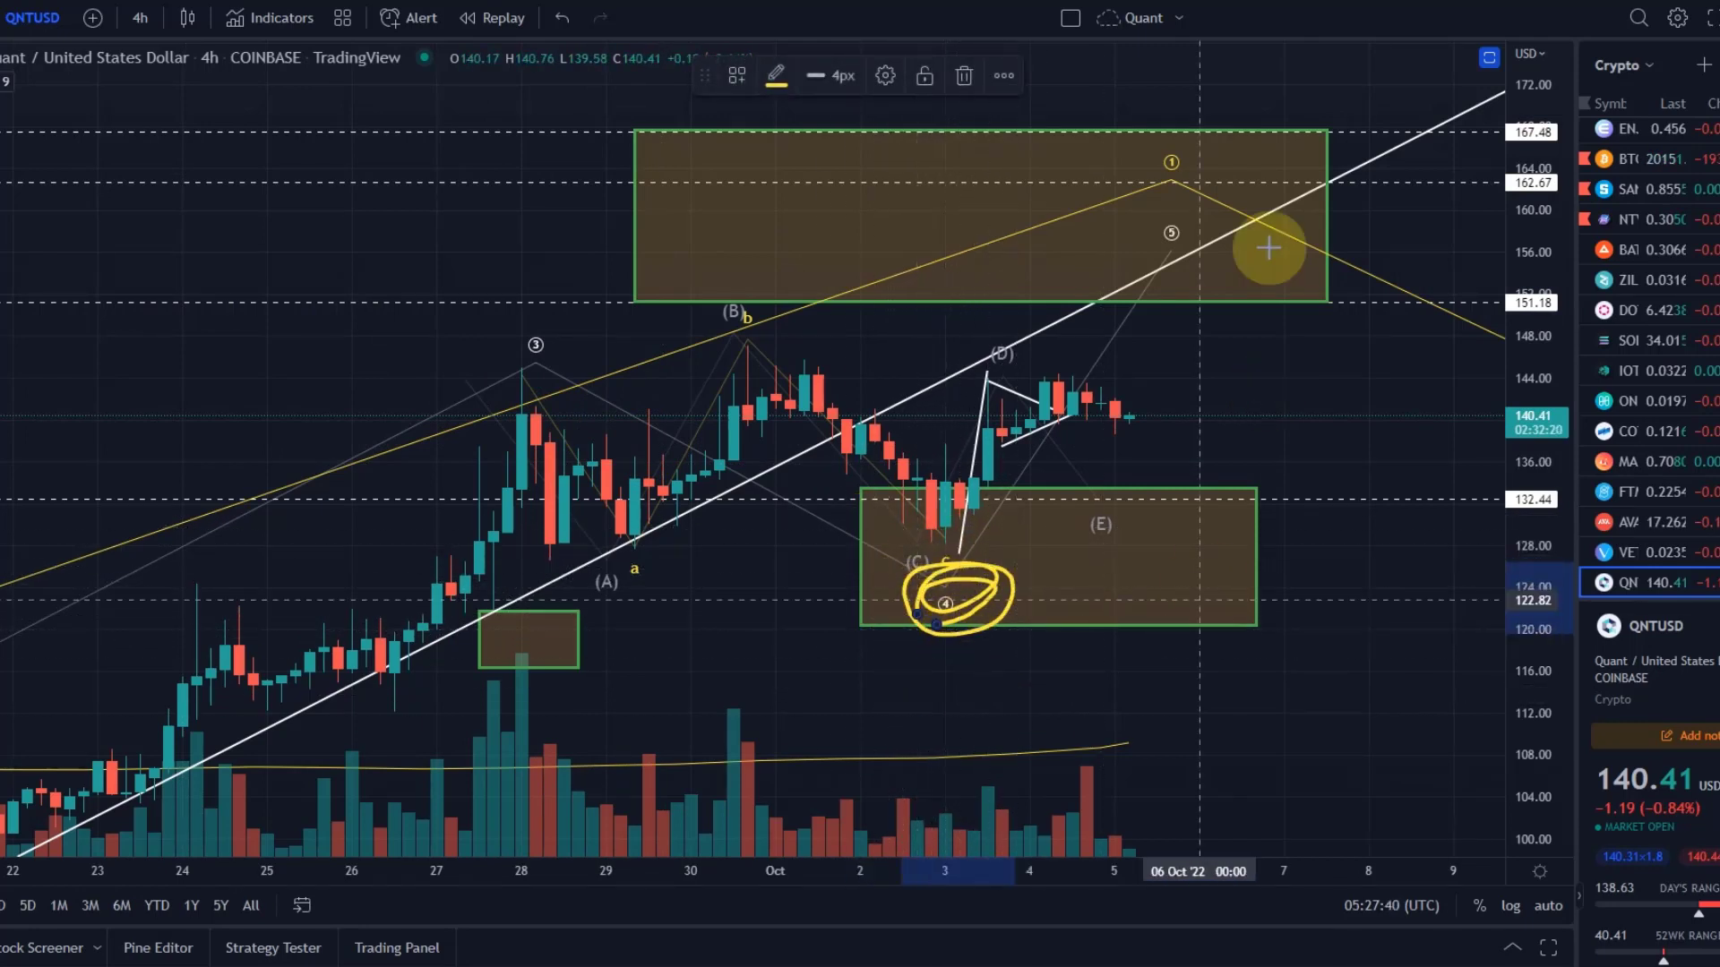
left_click(573, 34)
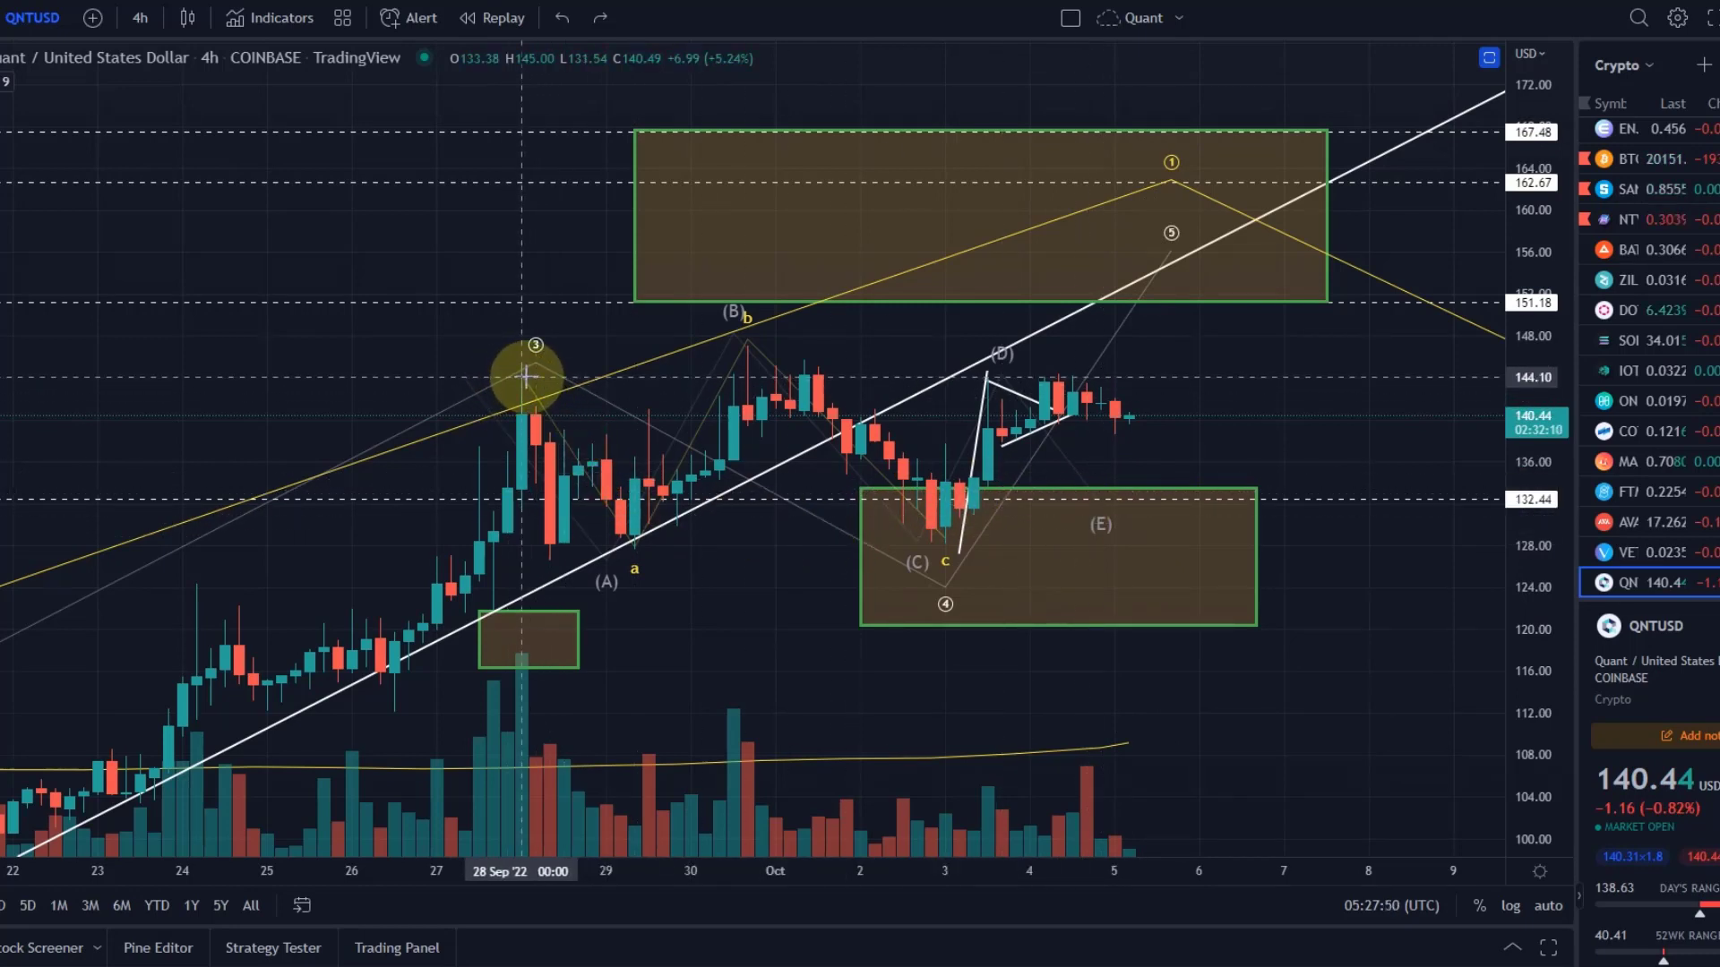
mouse_move(527, 376)
left_mouse_down()
mouse_move(624, 531)
mouse_move(663, 530)
mouse_move(751, 356)
mouse_move(938, 538)
left_mouse_up()
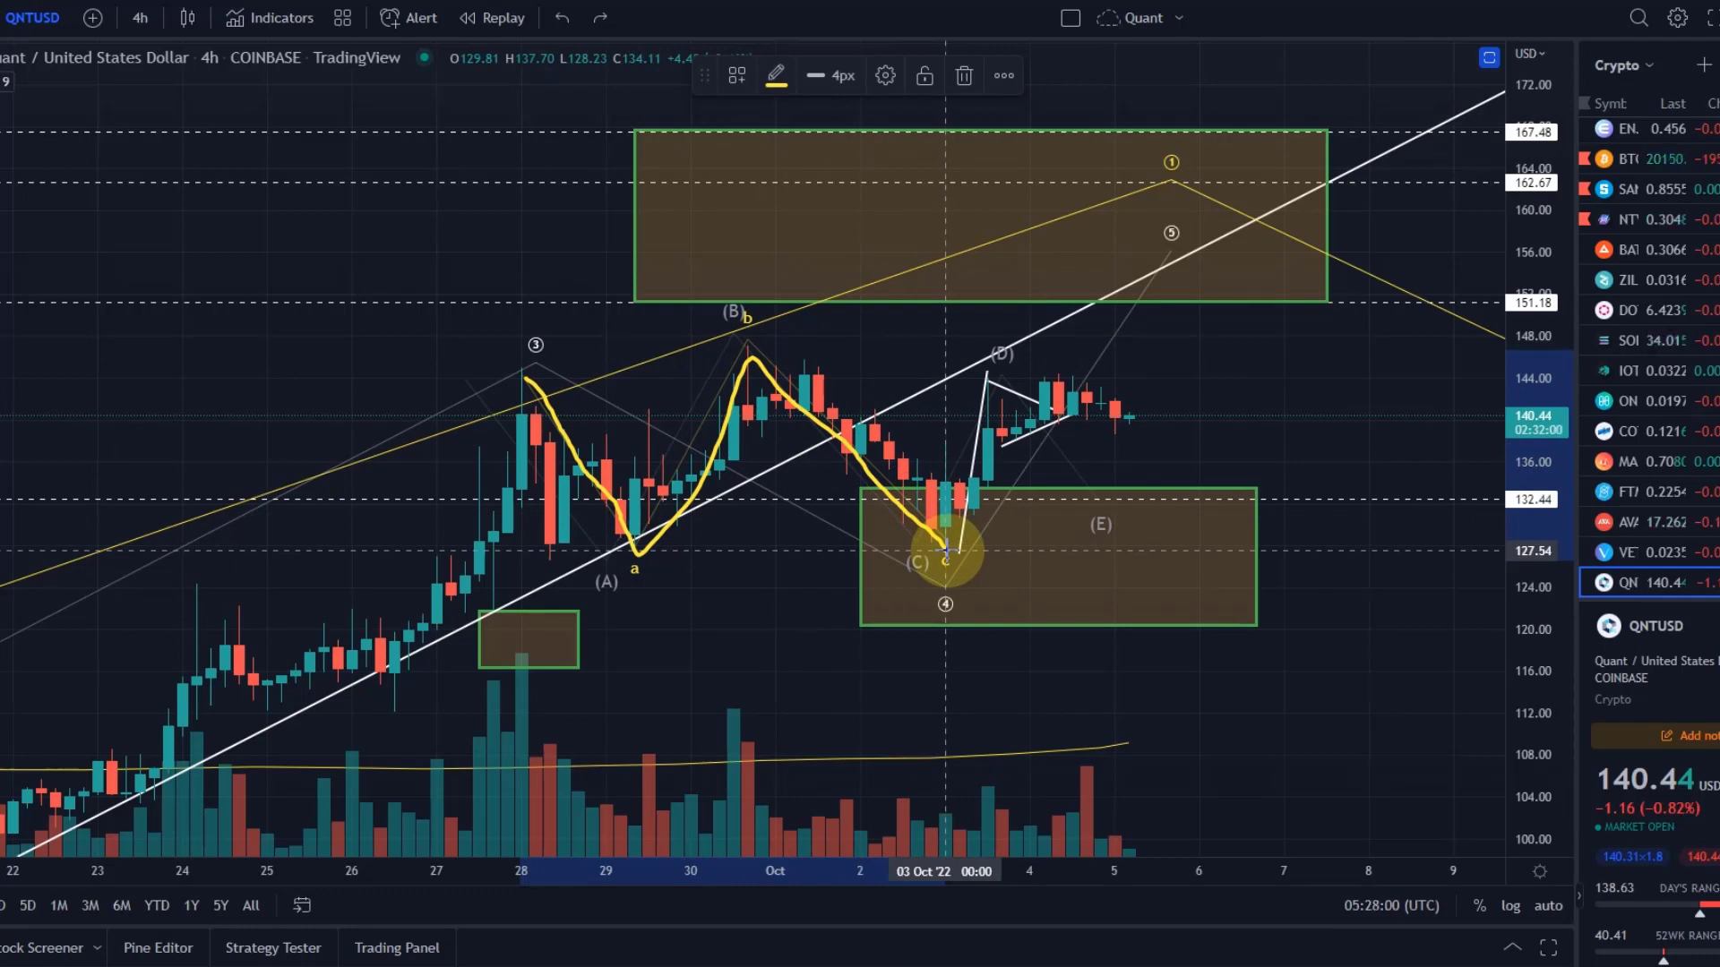
left_click_drag(953, 544, 1015, 392)
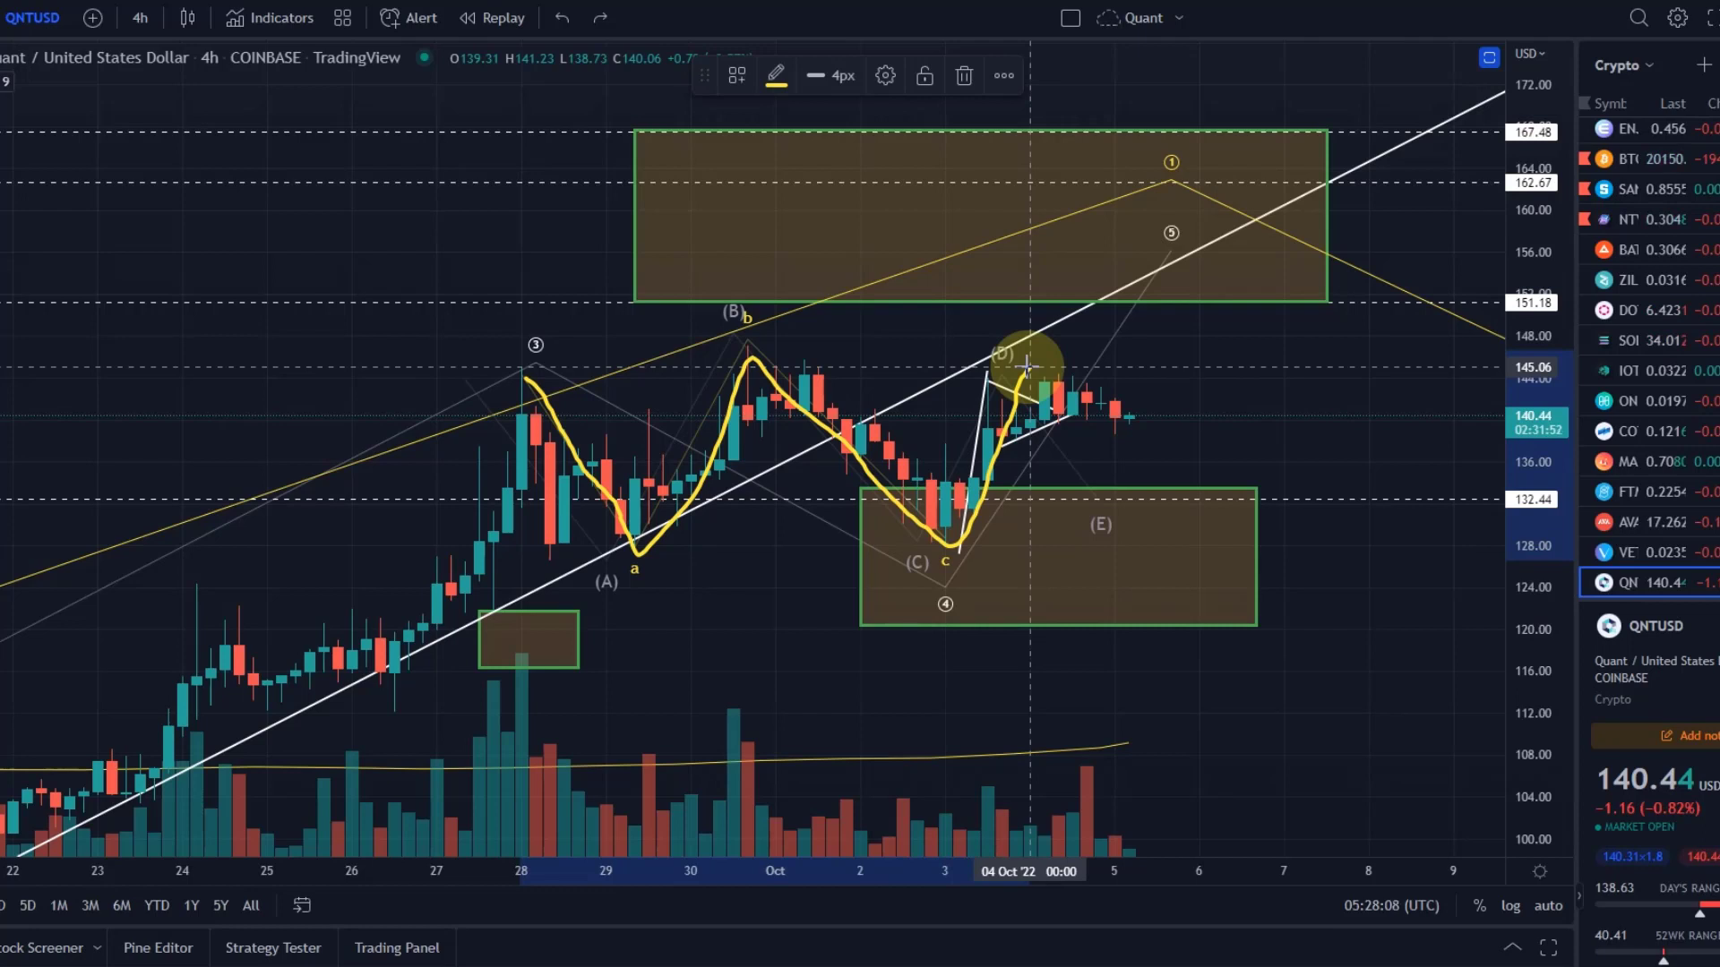
left_click_drag(1048, 366, 1113, 494)
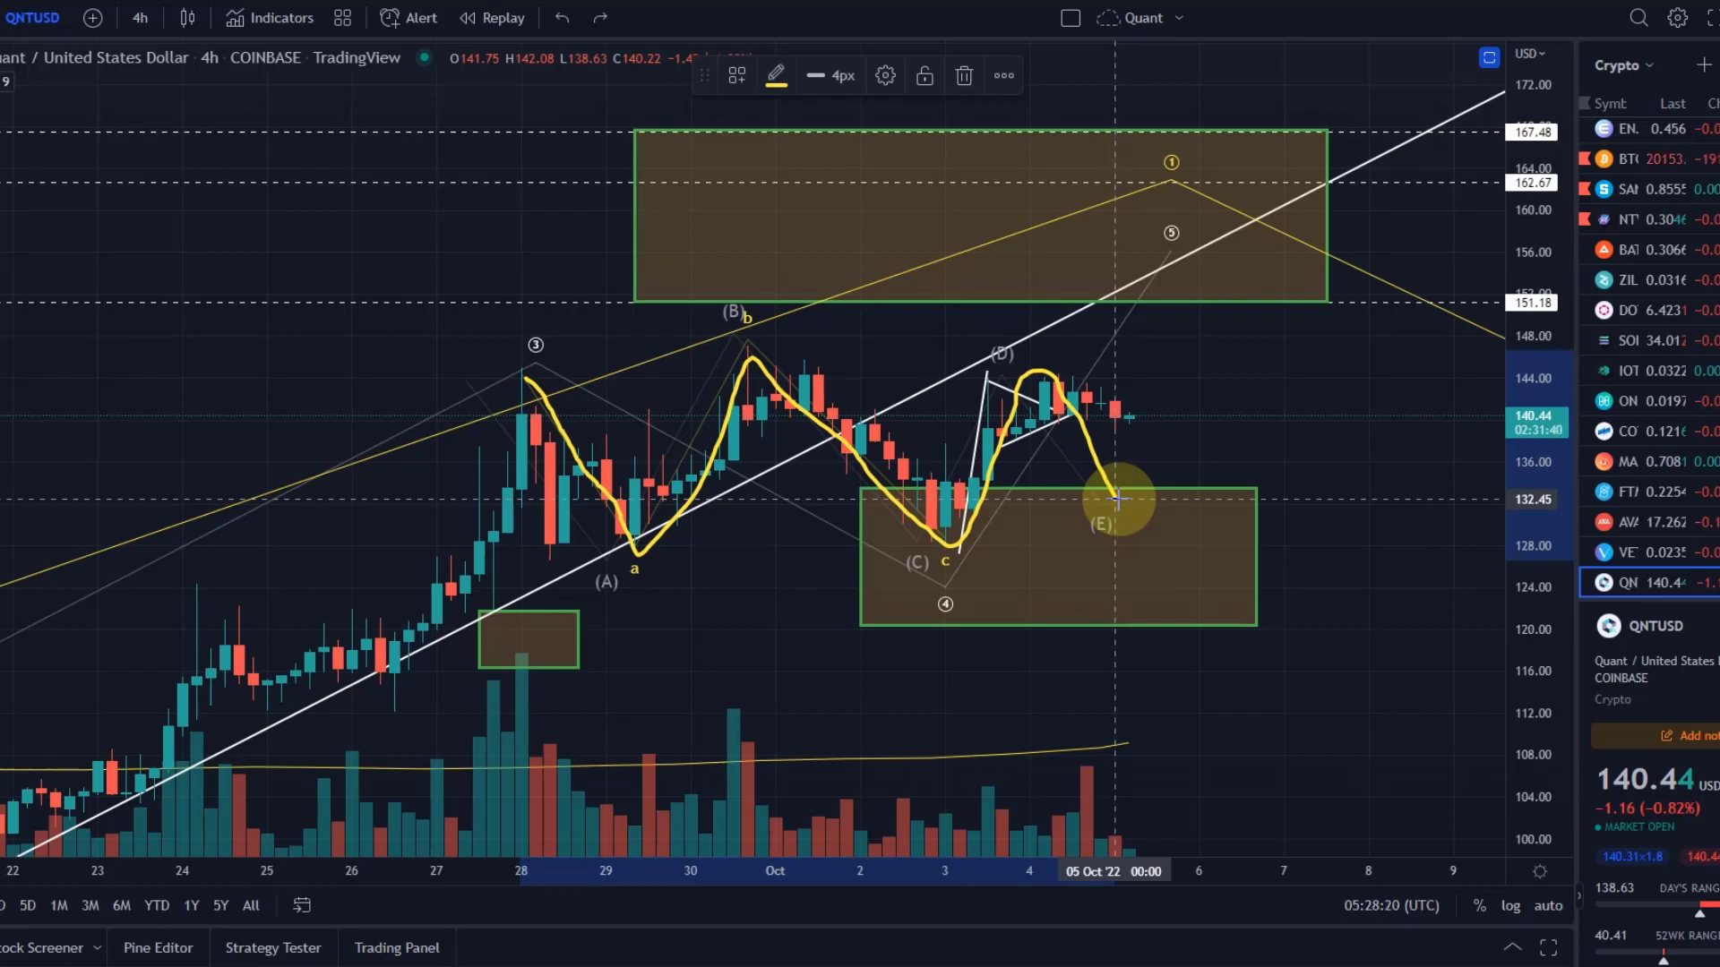
left_click_drag(1117, 498, 1184, 252)
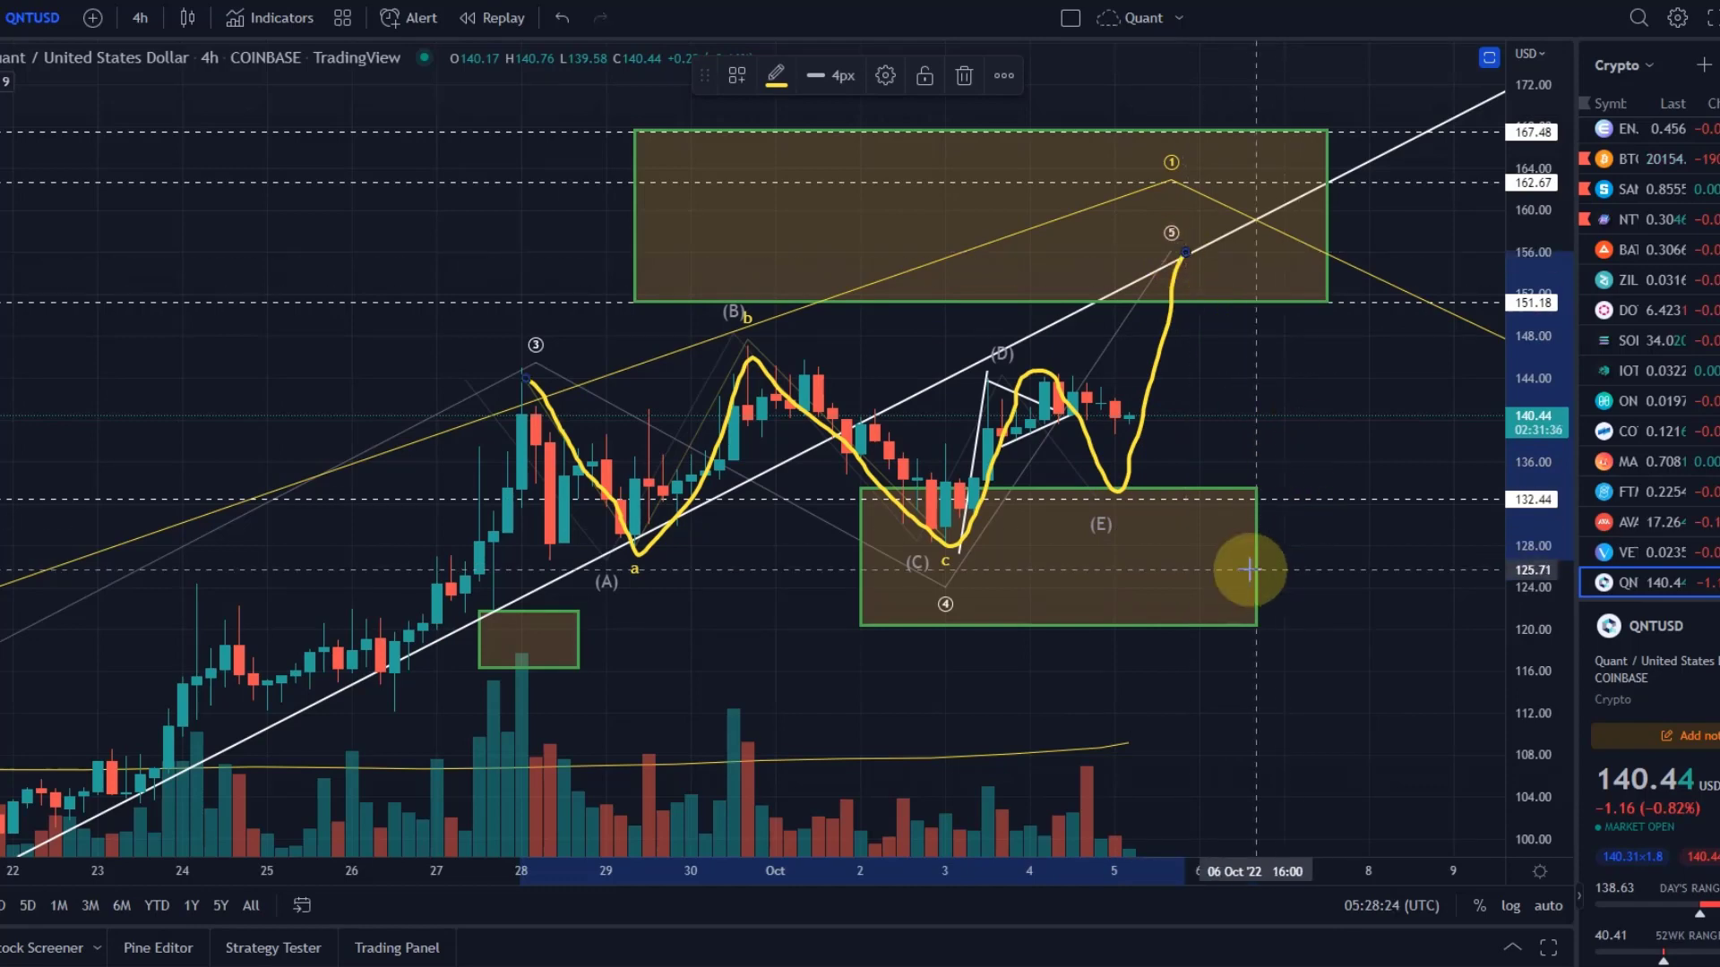
key("Delete")
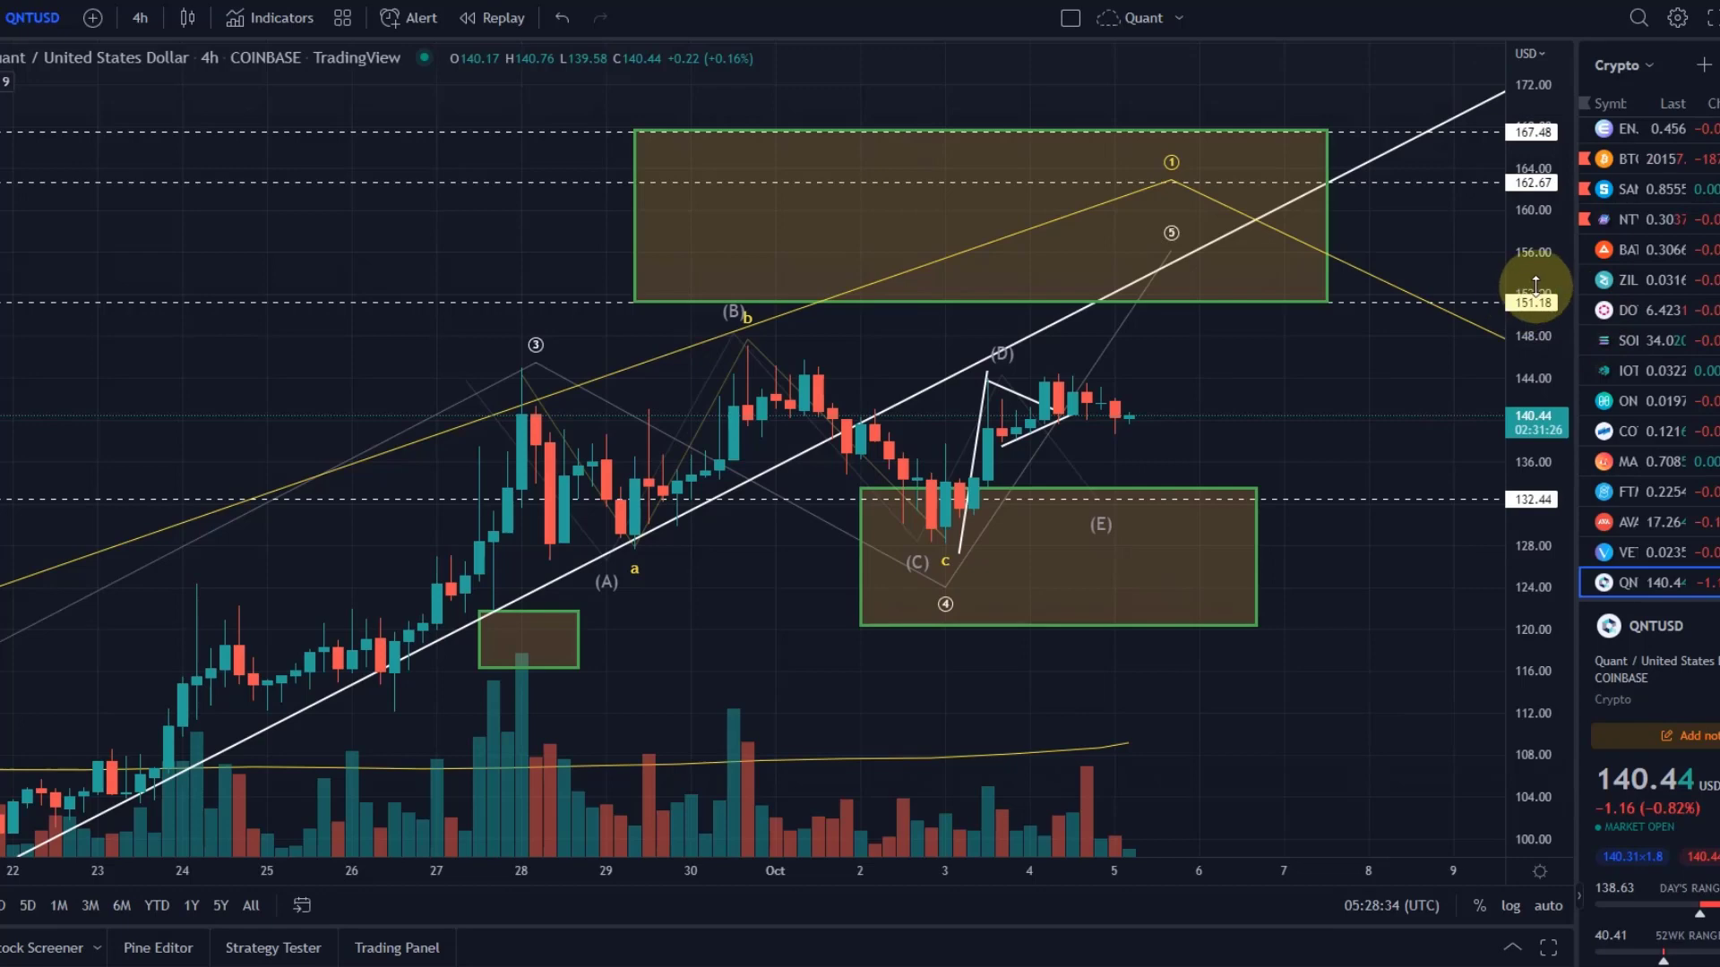
- Zoom out and drag the Elliott wave's point 4 to the (A) low and point 5 to the (B) high
scroll(1433, 386, "down", 3)
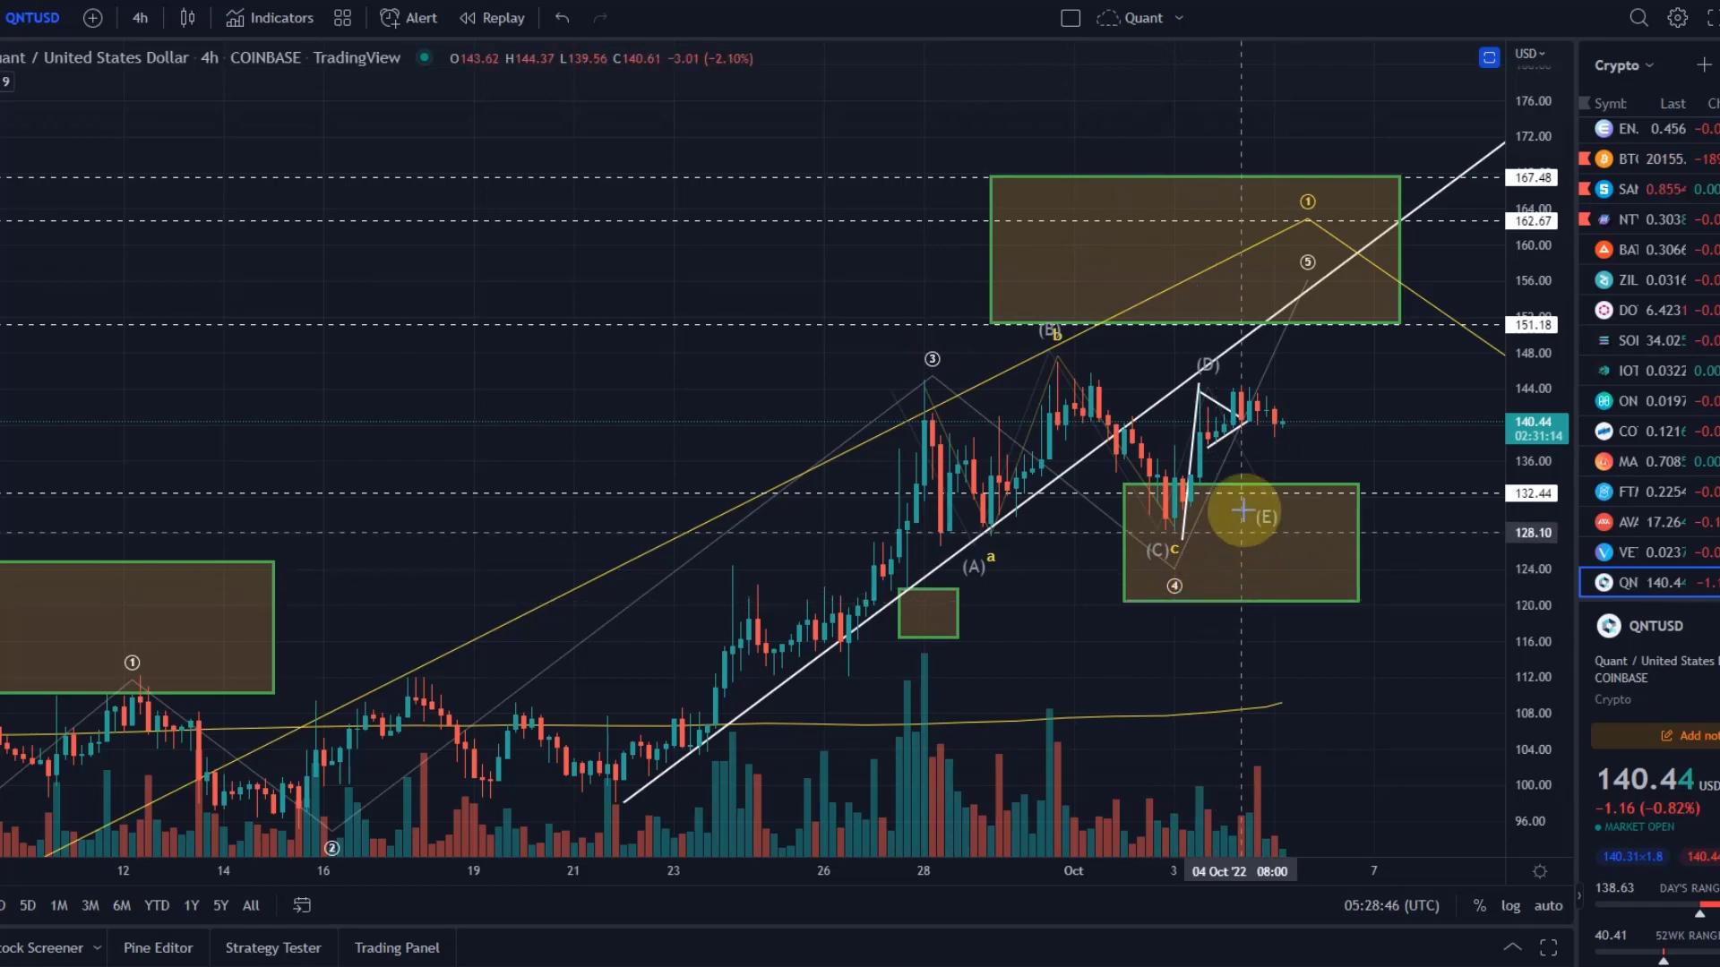
scroll(82, 111, "down", 3)
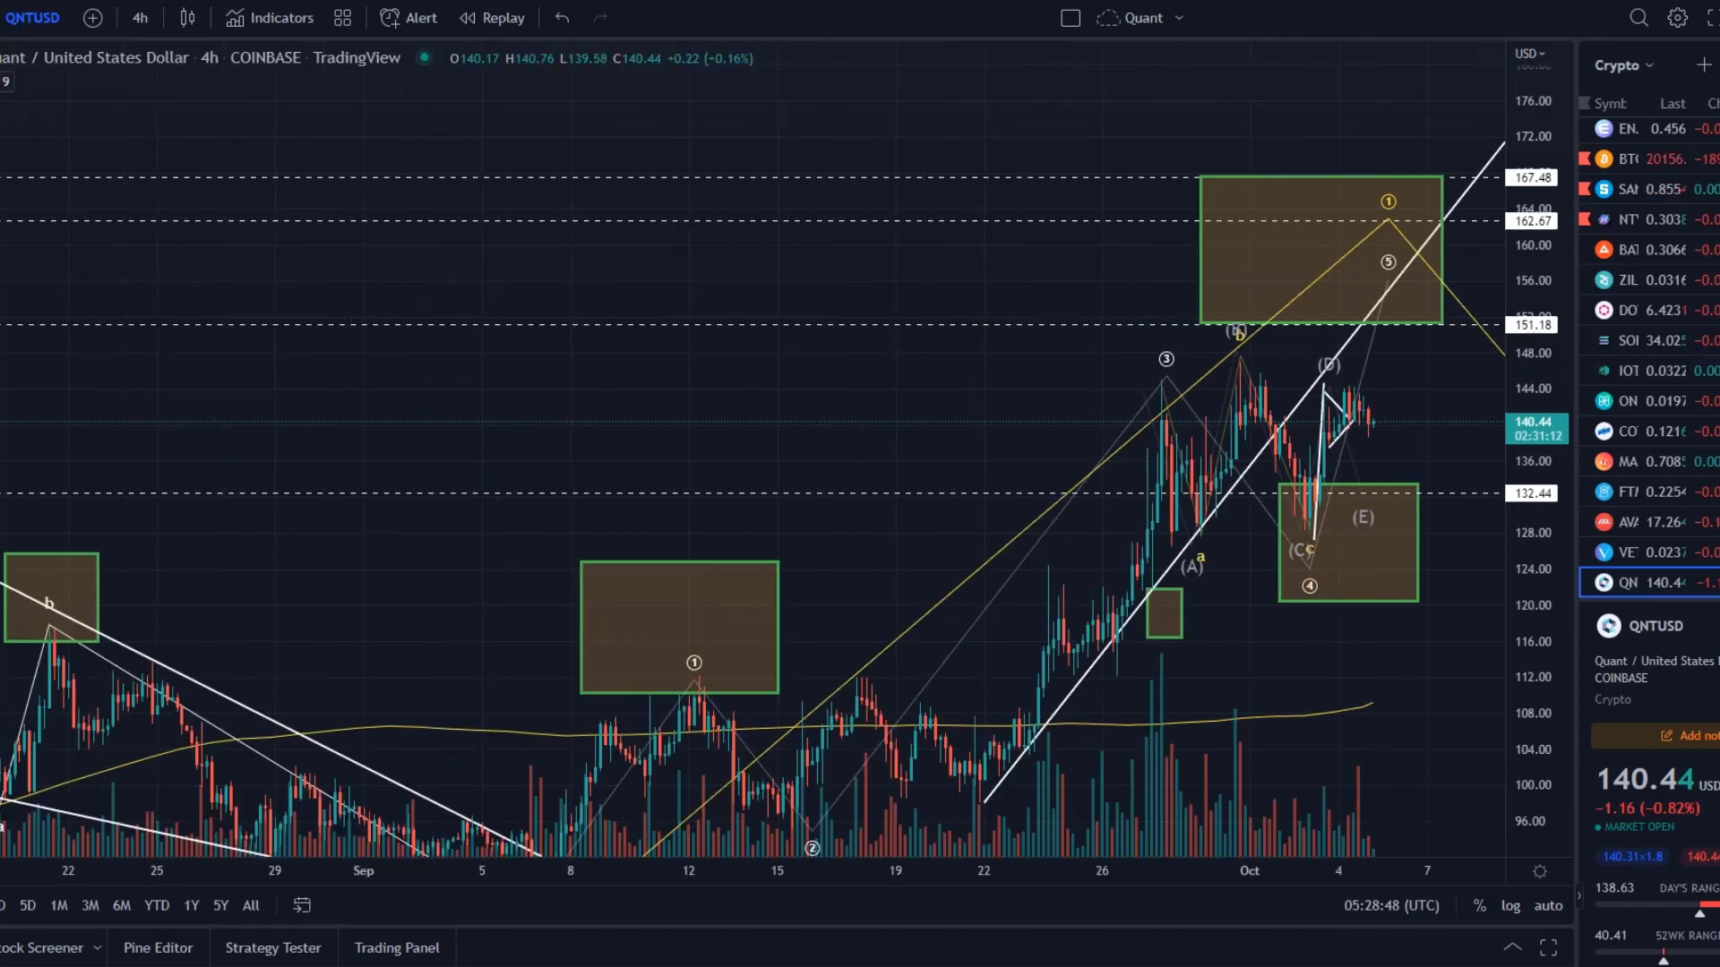
left_click_drag(1336, 660, 764, 421)
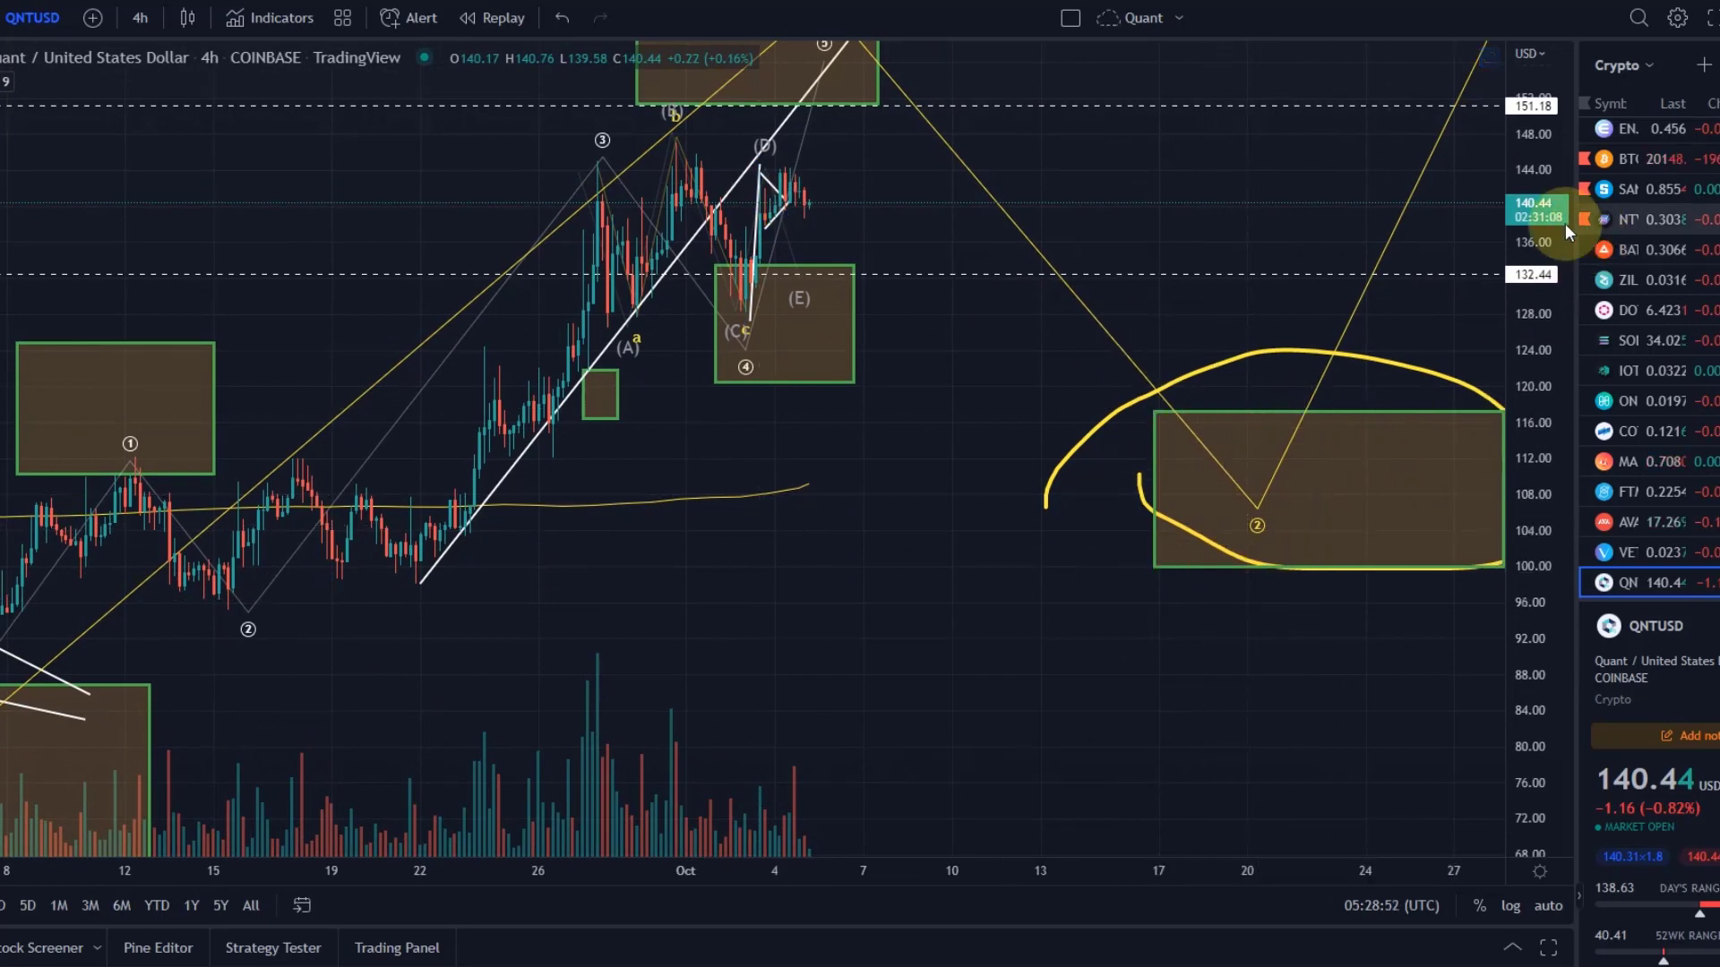
left_click_drag(1566, 223, 1382, 364)
left_click(744, 388)
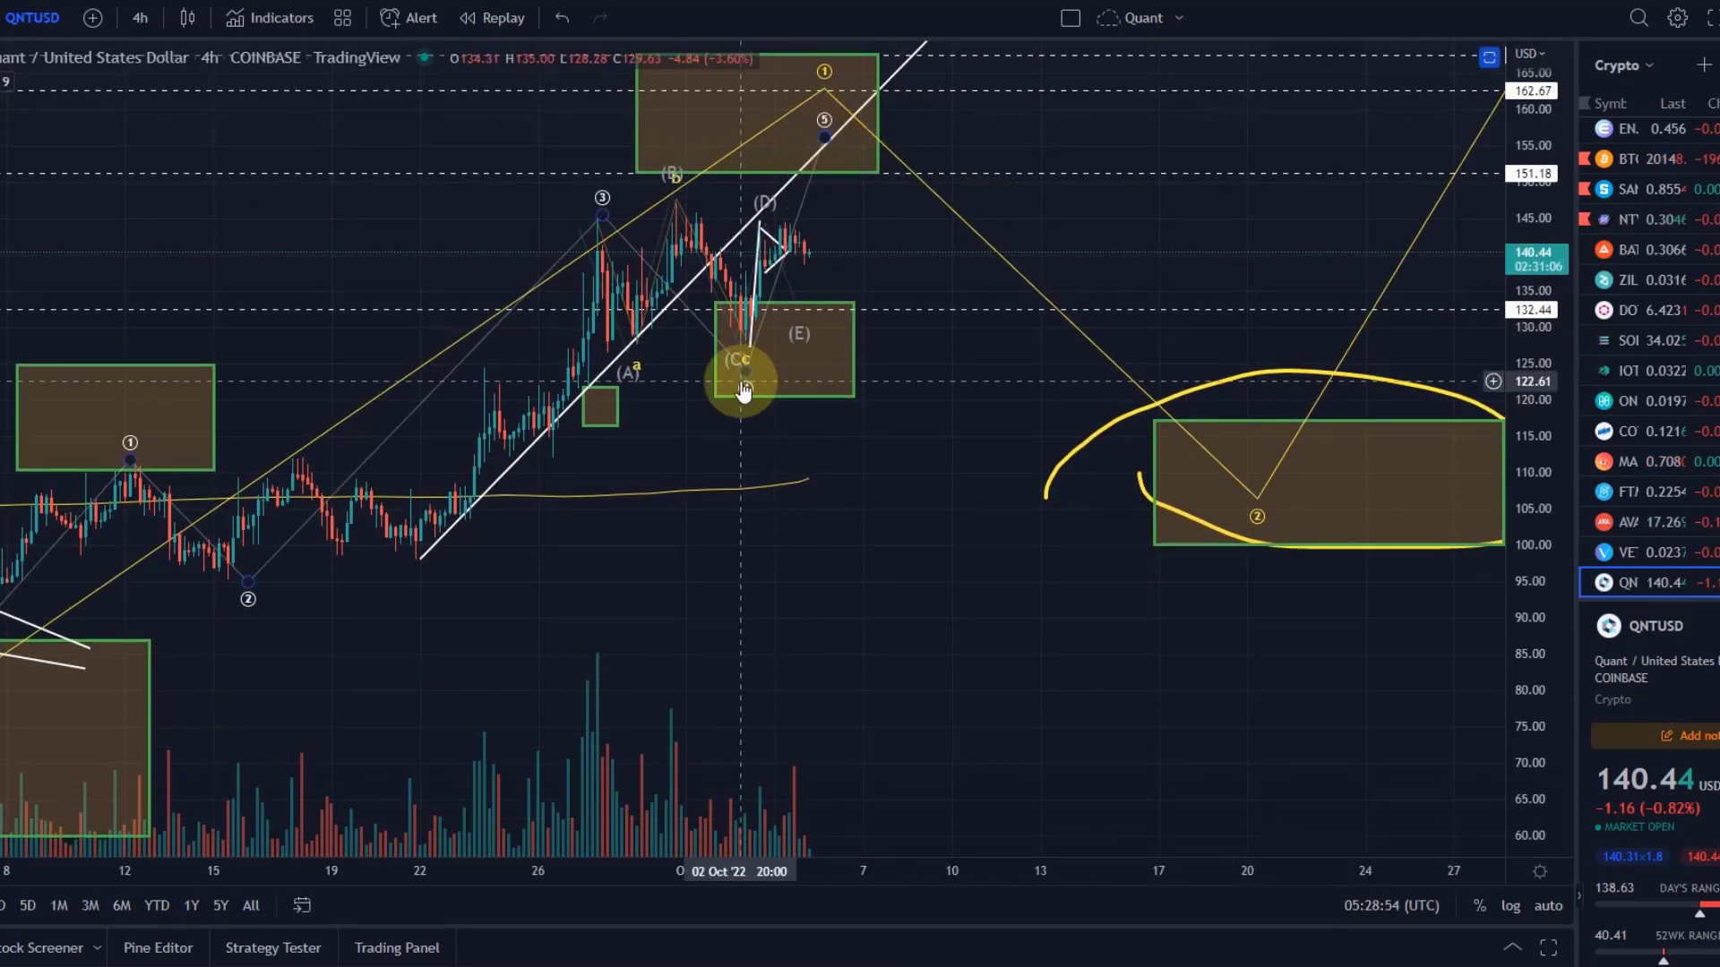
left_click_drag(744, 388, 613, 366)
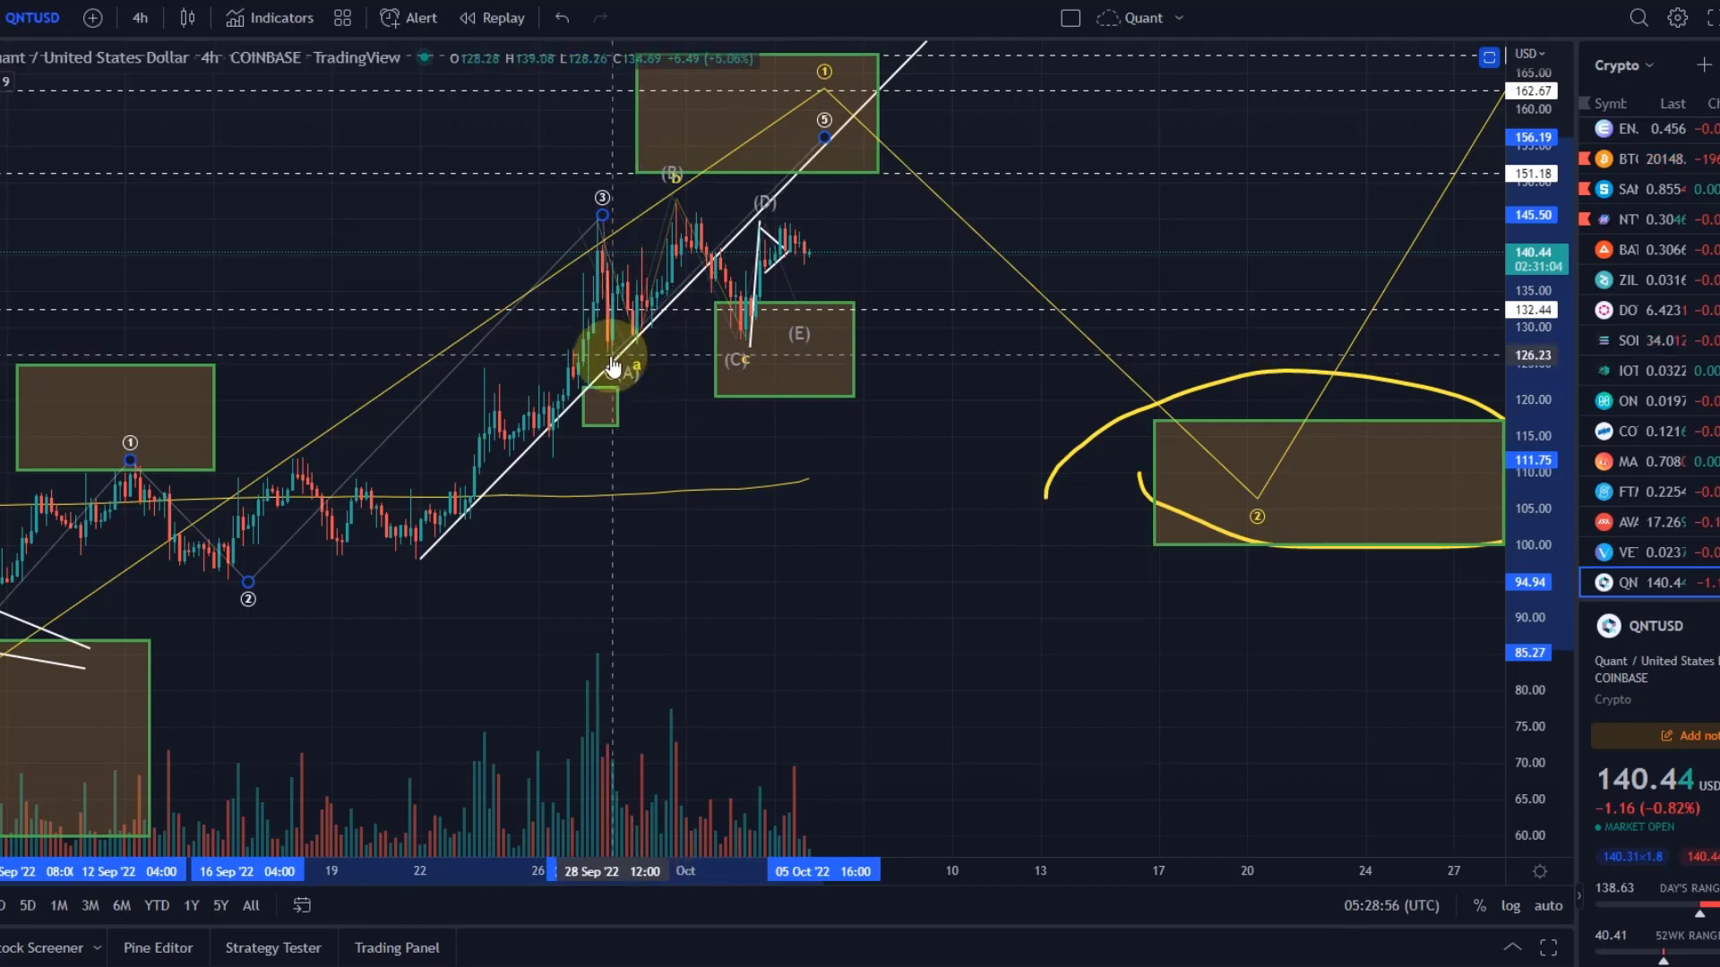
left_click_drag(824, 137, 680, 174)
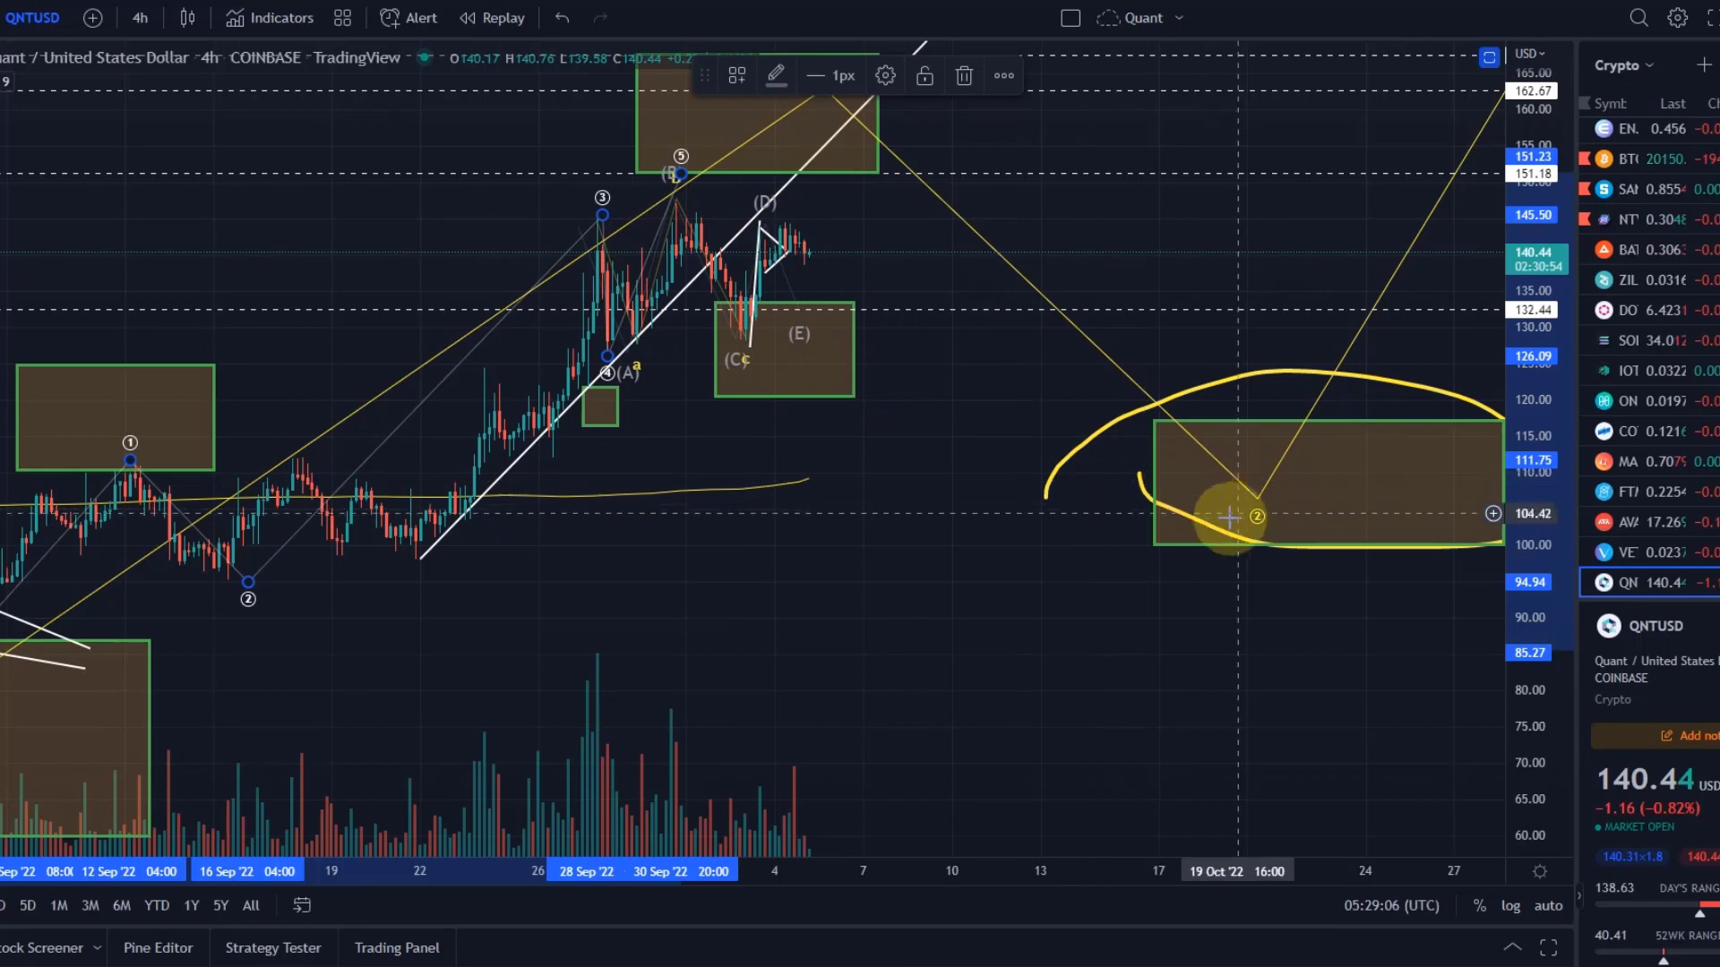
- Select the wave 2 target box and pan back to the recent candles near 140.44
left_click(1201, 546)
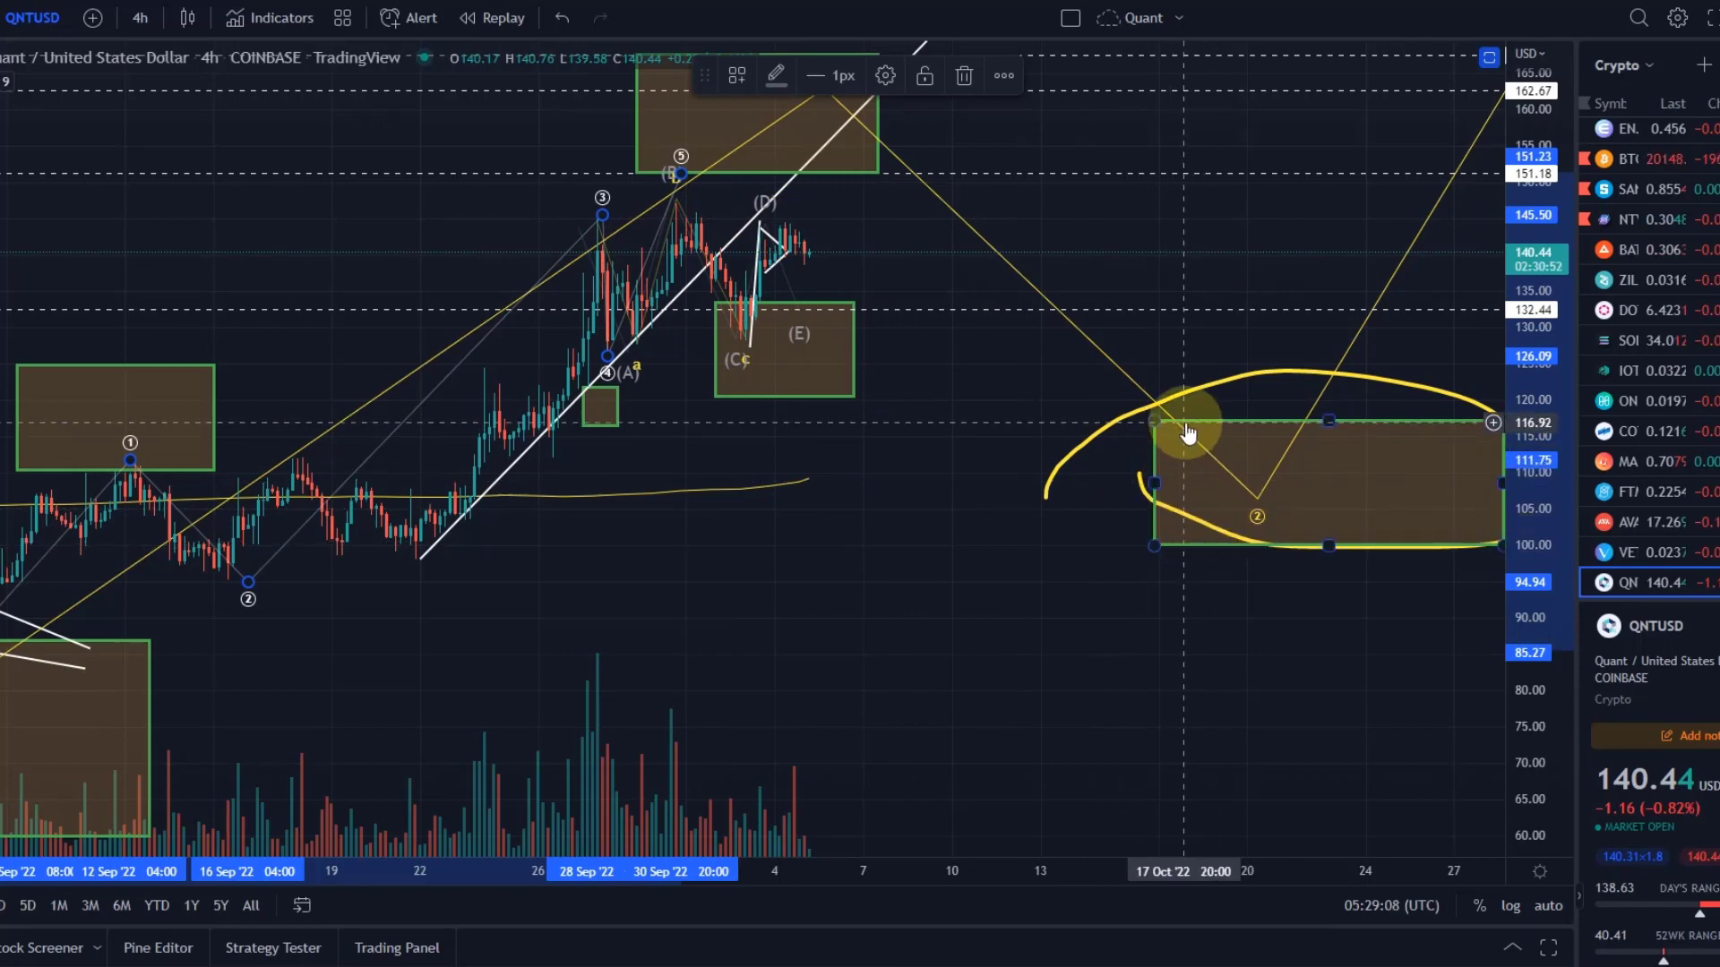
left_click_drag(1015, 462, 1433, 645)
scroll(1087, 511, "up", 3)
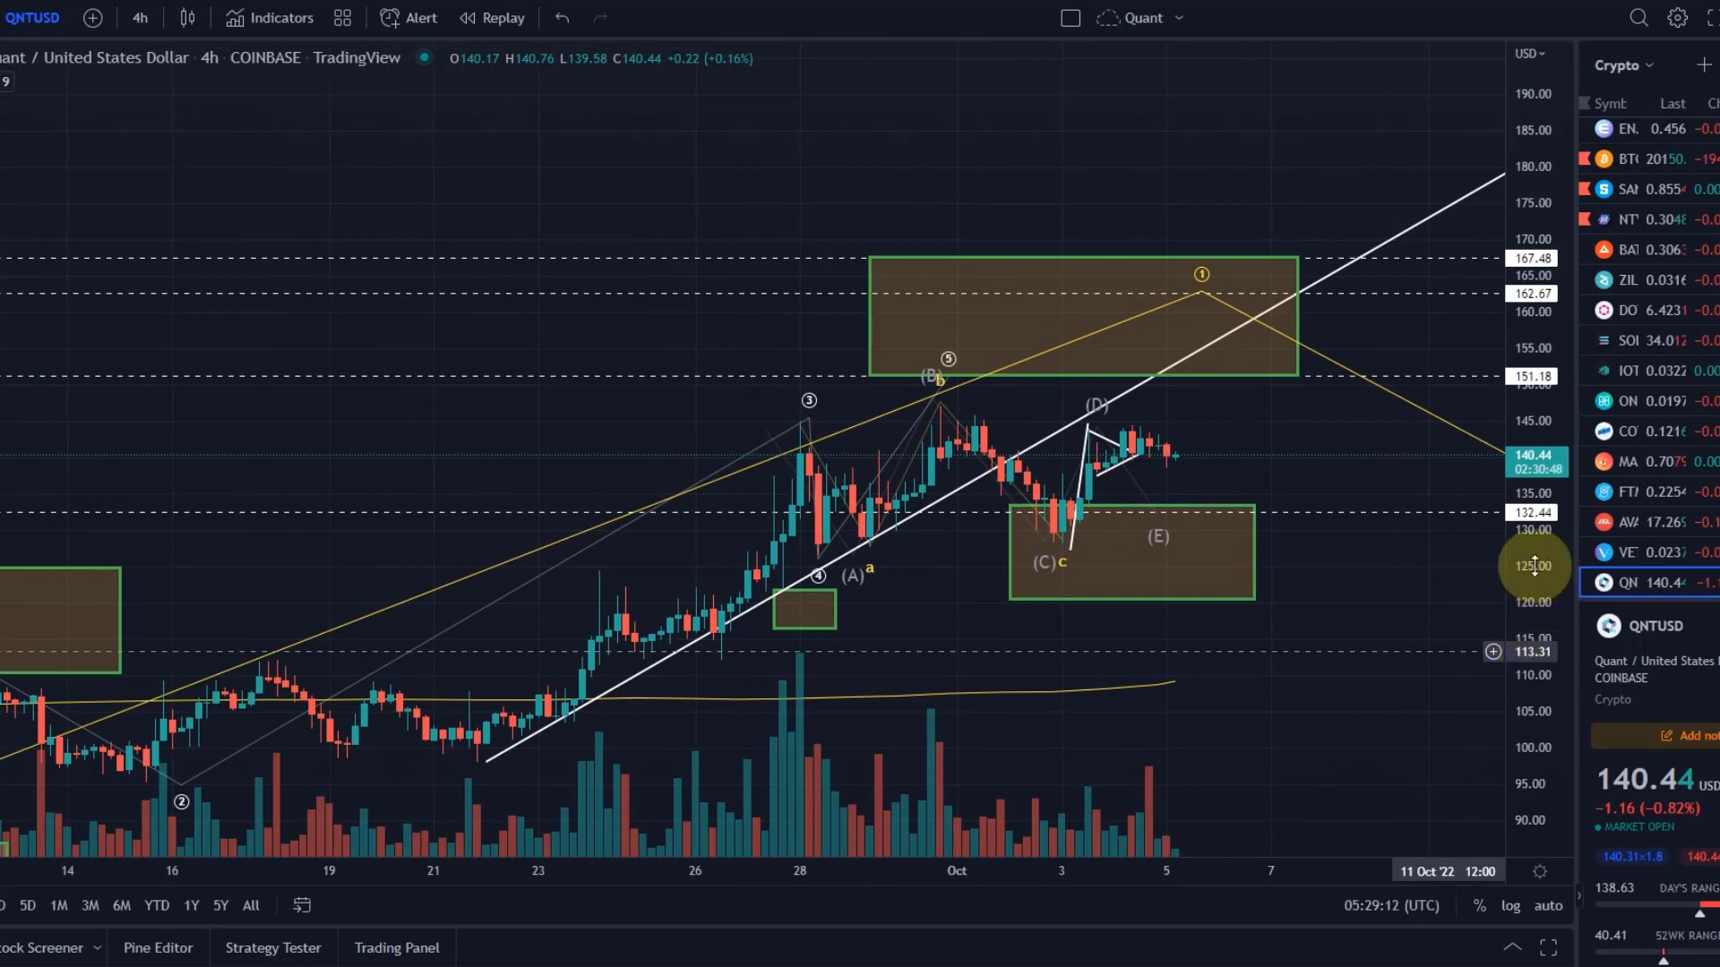
- Move wave point 5 into the 151–167 box and point 4 to the (C) low, and start the box near 4 Oct
left_click_drag(1535, 566, 1282, 346)
scroll(1120, 341, "up", 3)
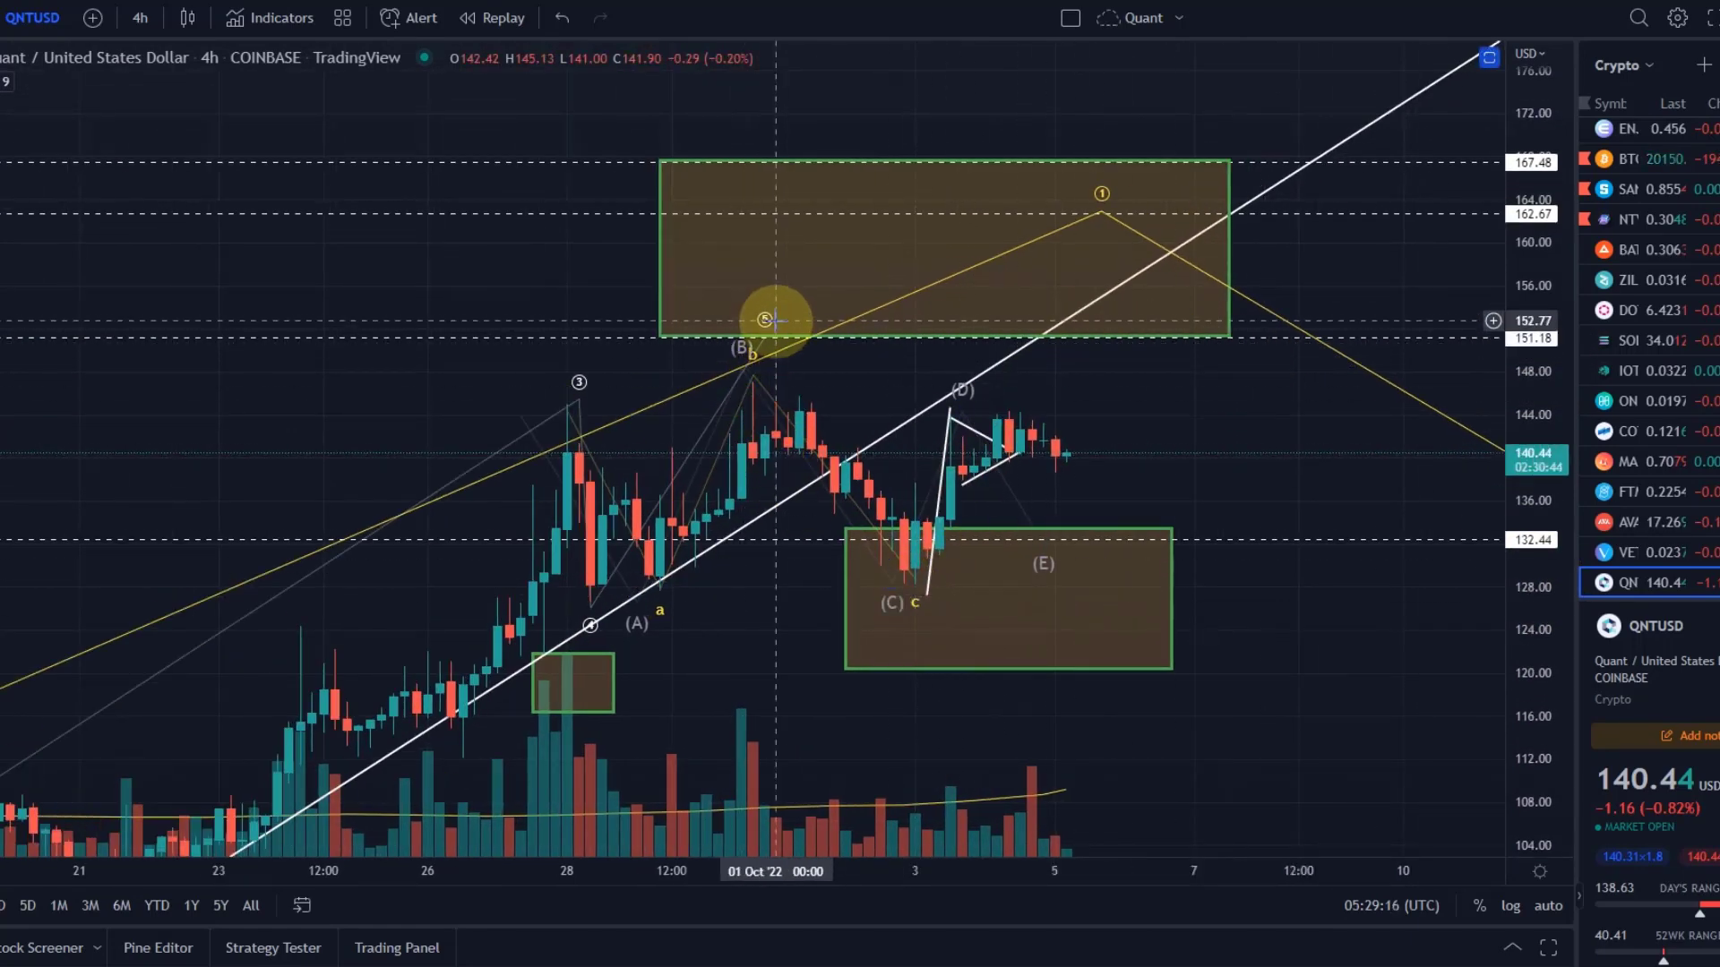
mouse_move(769, 331)
left_mouse_down()
mouse_move(1116, 288)
mouse_move(1150, 242)
left_mouse_up()
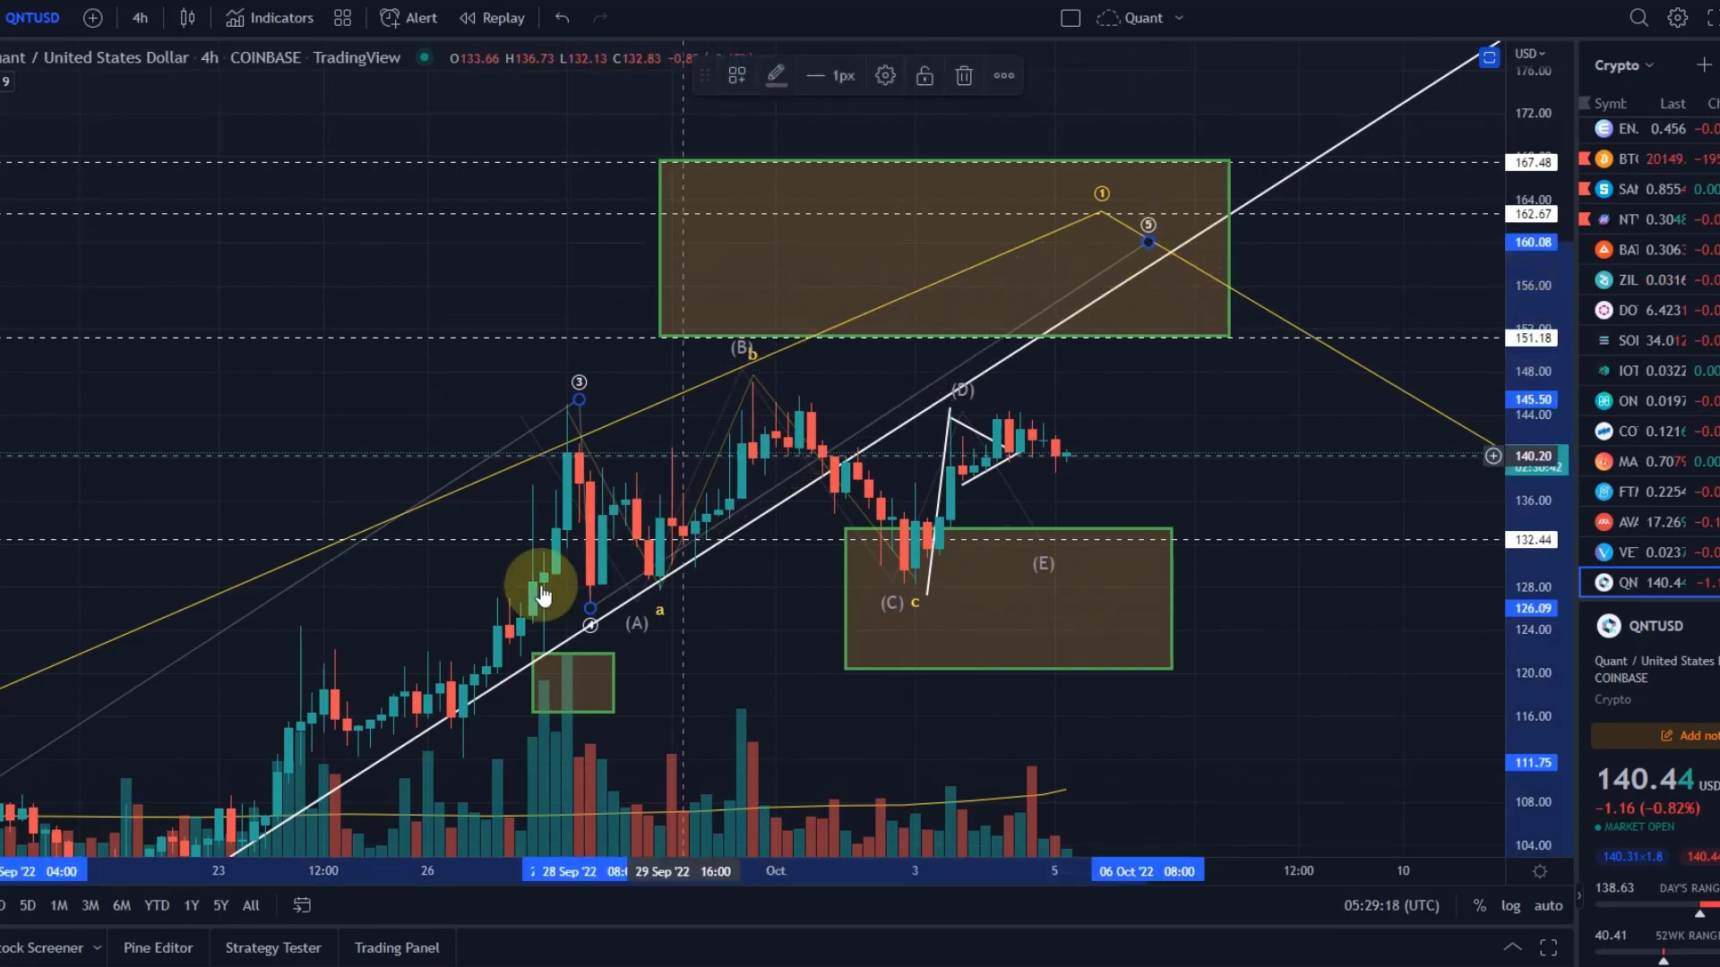
left_click_drag(582, 608, 925, 630)
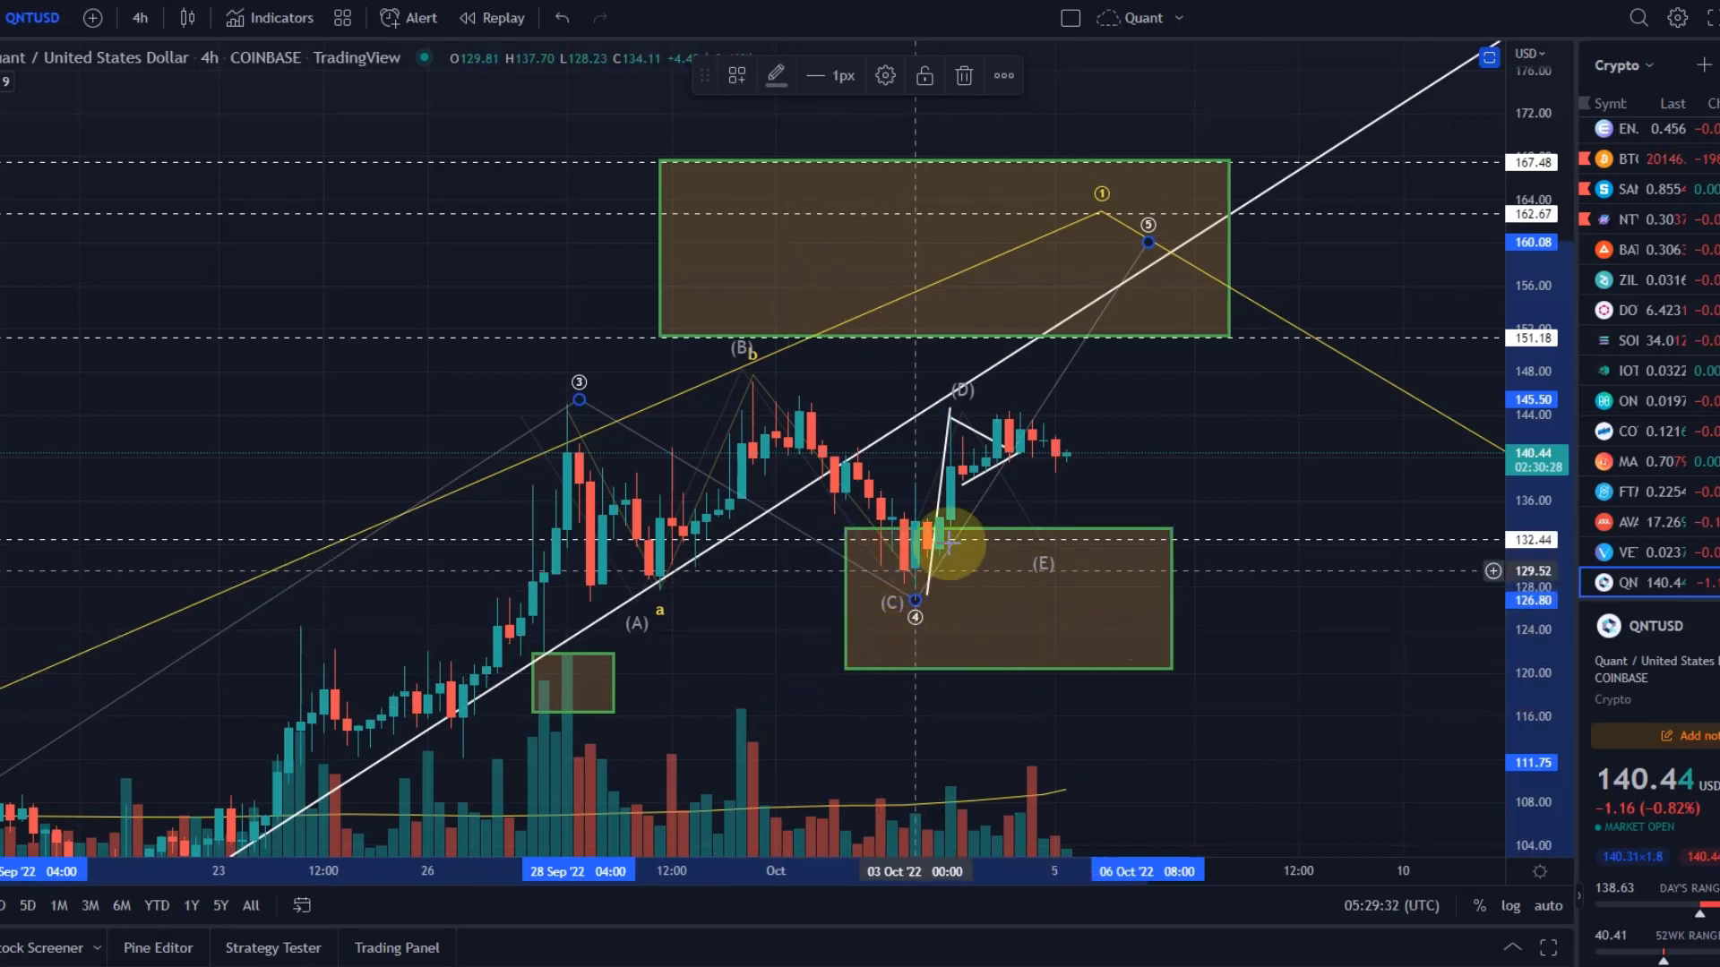
left_click_drag(658, 243, 981, 220)
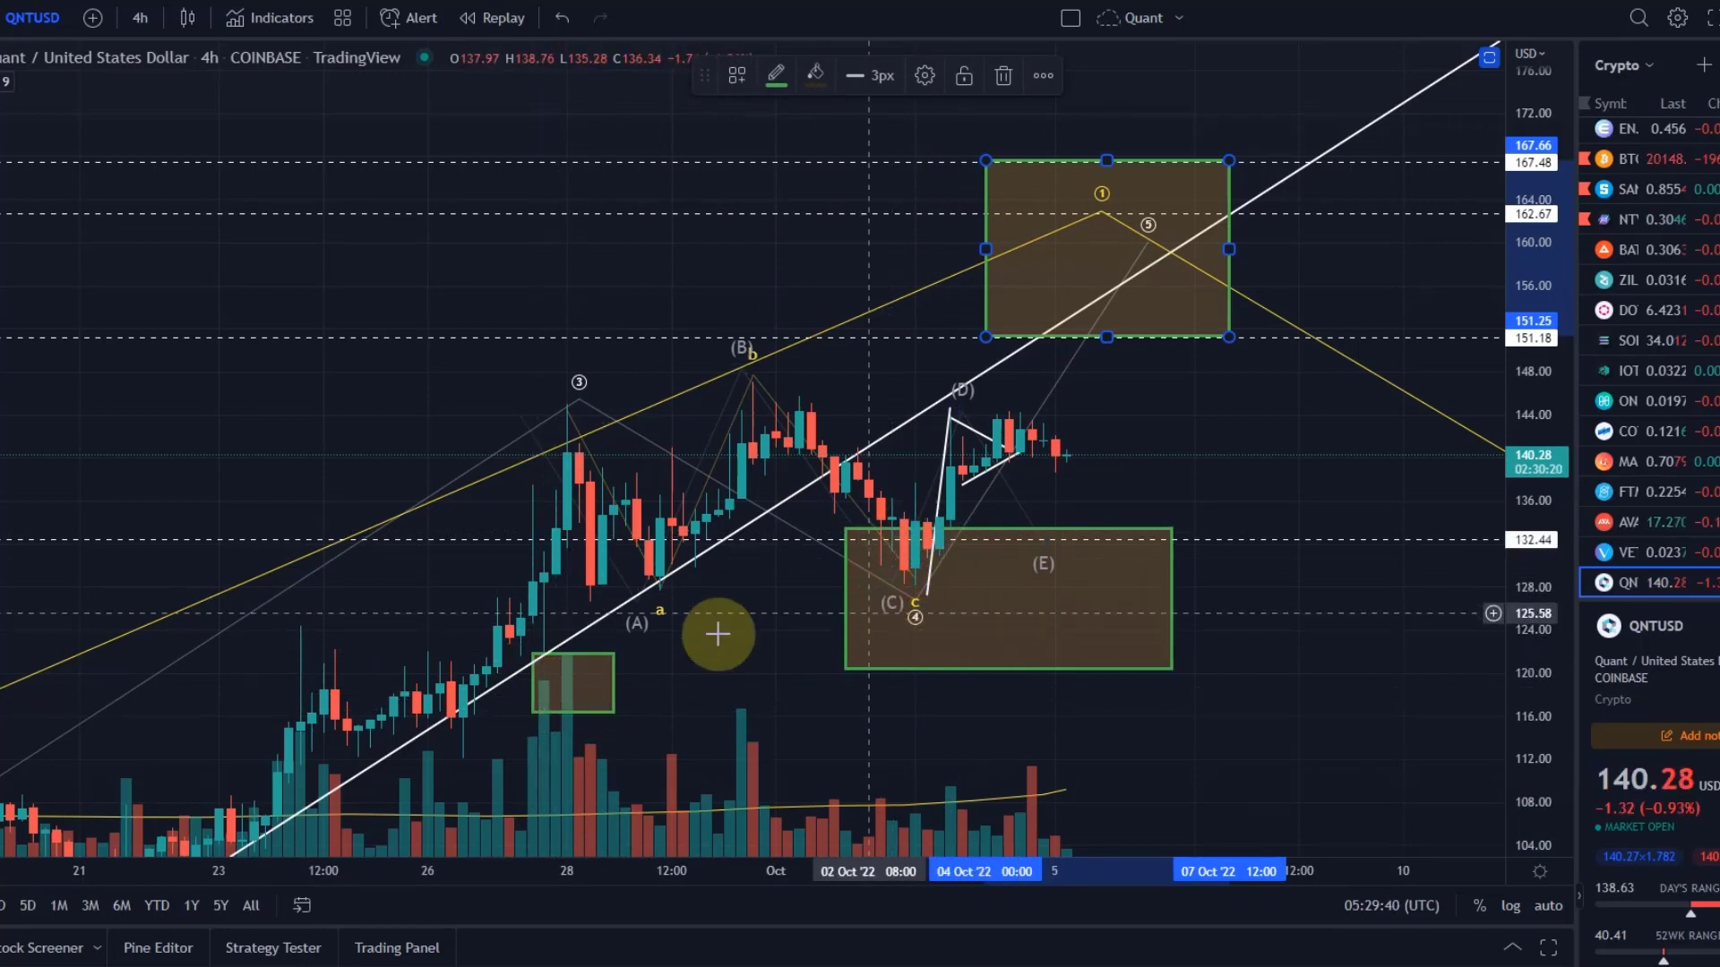
scroll(917, 373, "left", 5)
scroll(762, 571, "down", 3)
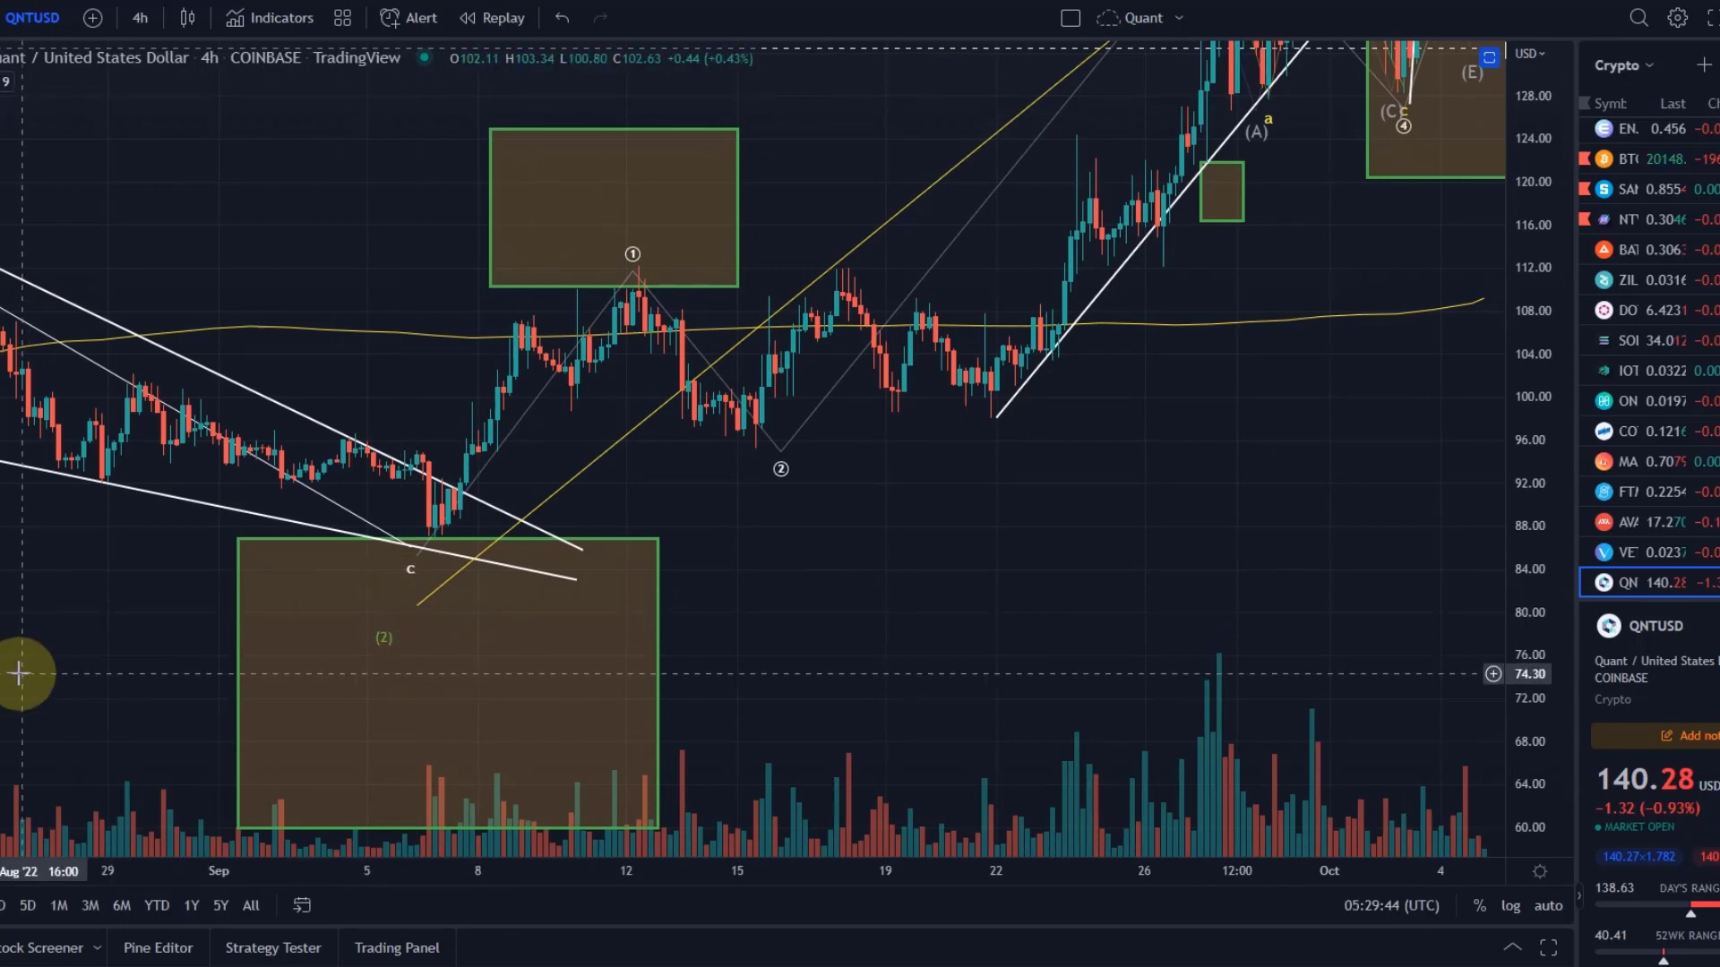
left_click_drag(20, 673, 863, 792)
left_click_drag(354, 516, 576, 492)
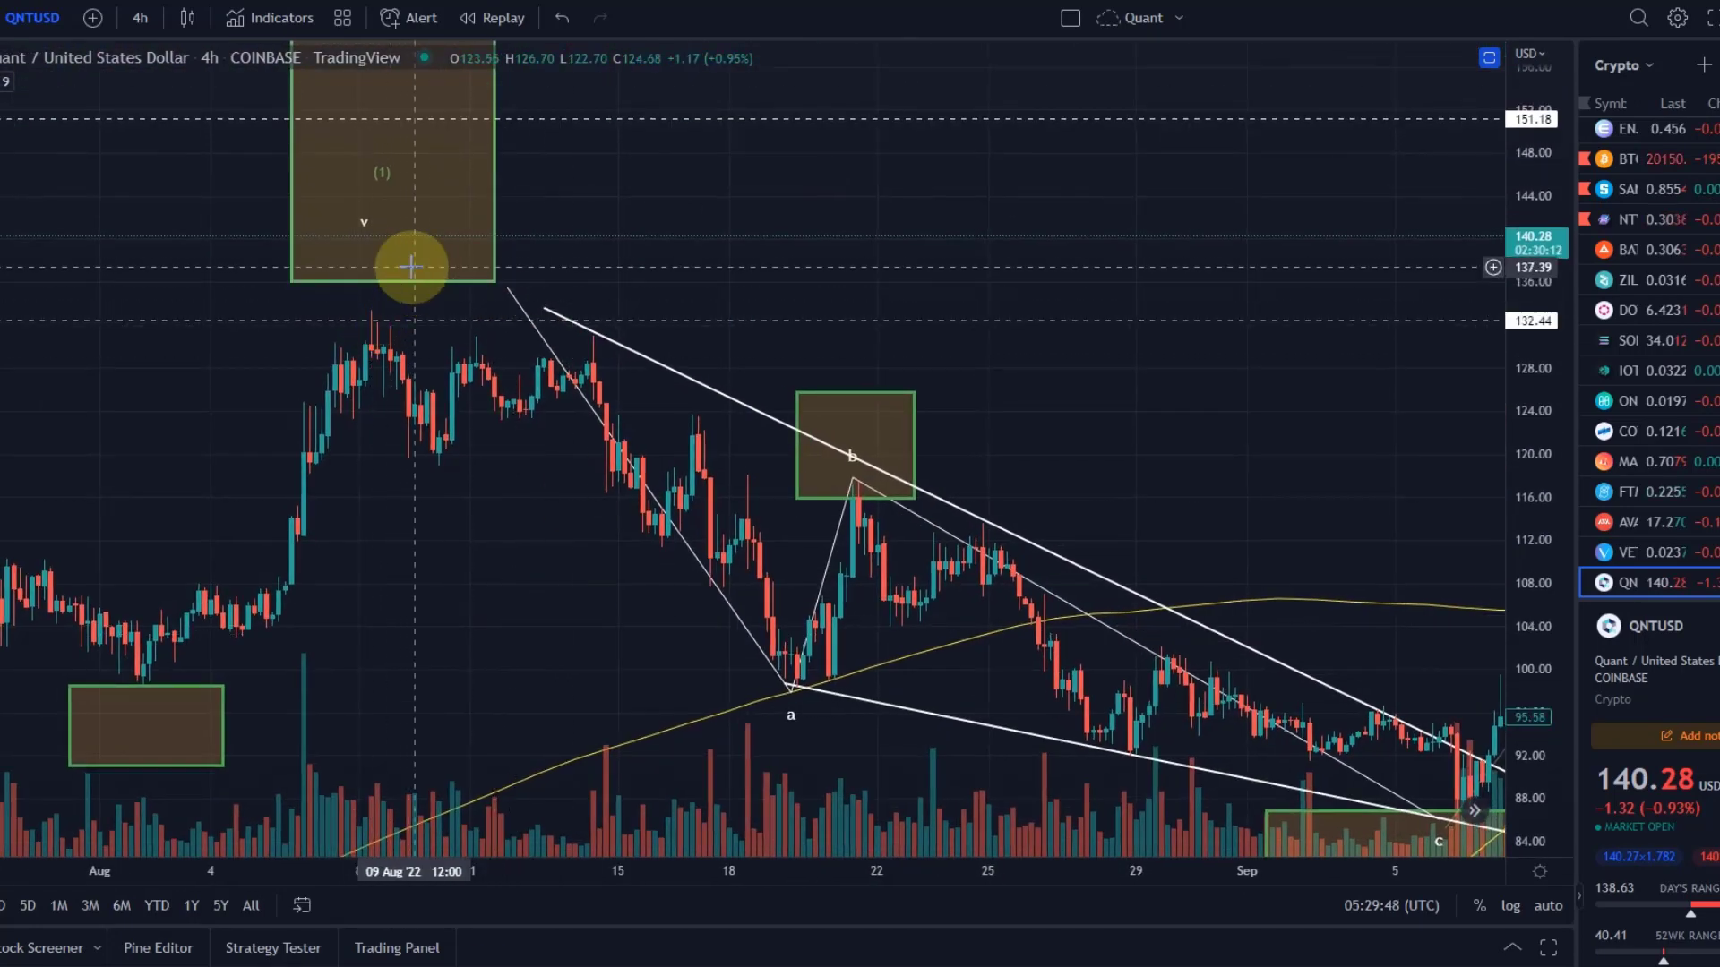
left_click_drag(384, 384, 680, 161)
left_click_drag(411, 326, 656, 181)
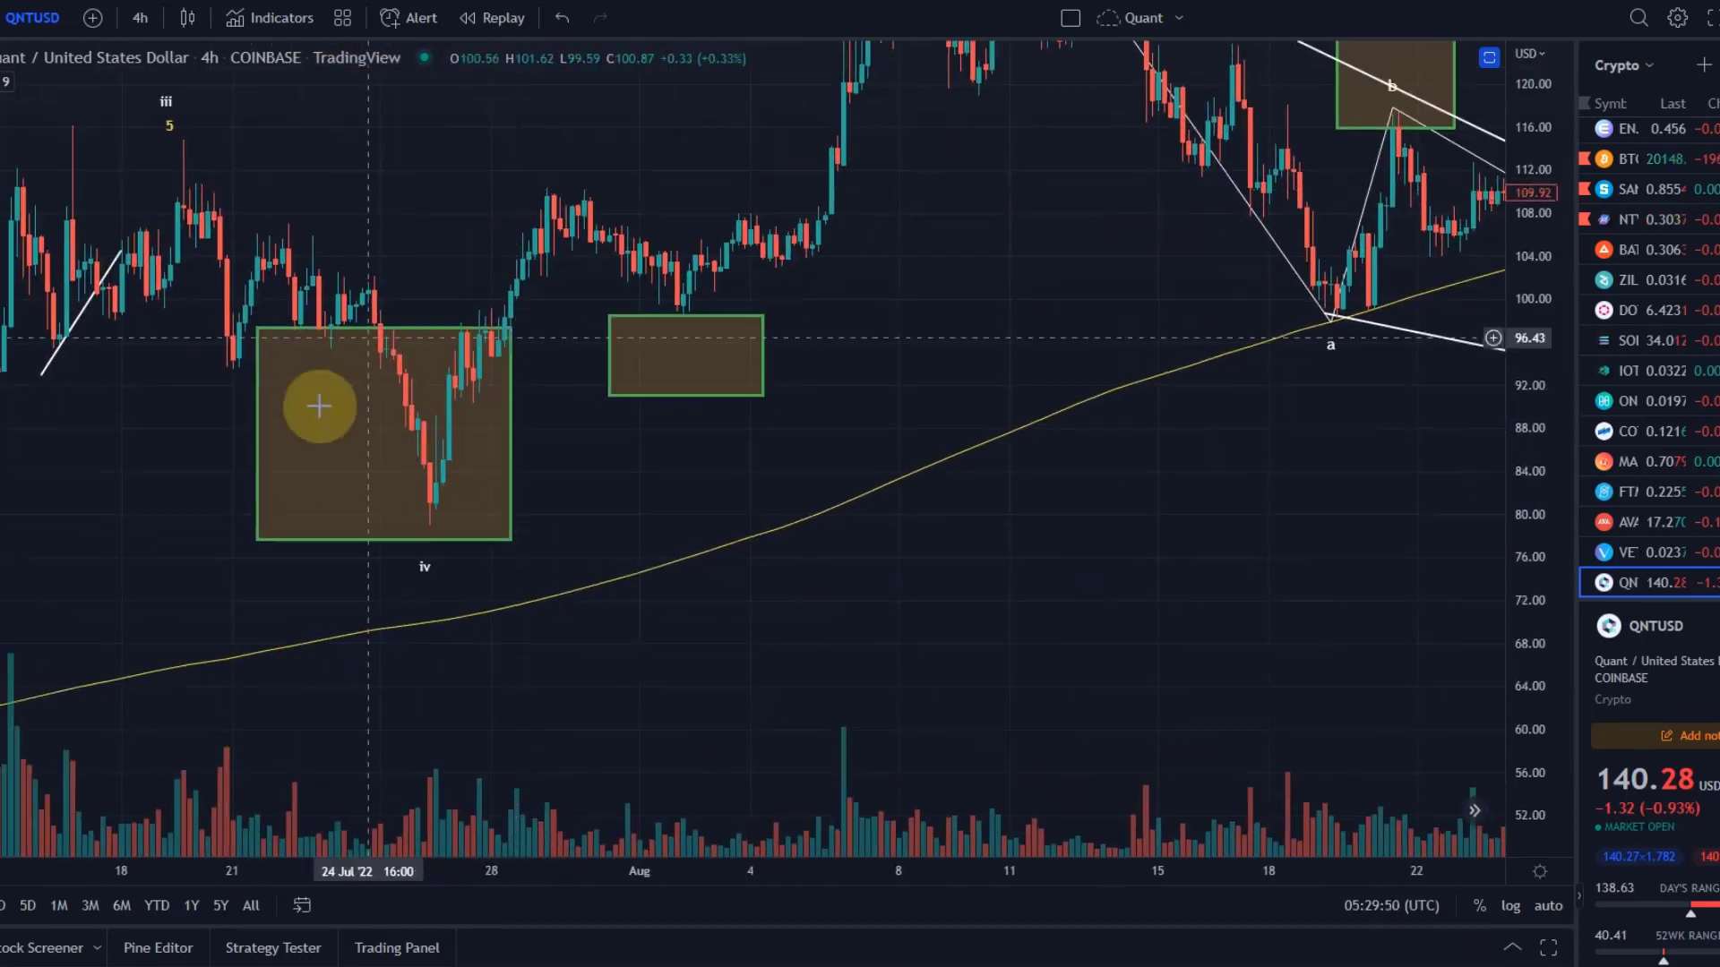
left_click_drag(410, 158, 62, 146)
left_click_drag(1009, 437, 710, 395)
left_click_drag(1159, 312, 1191, 578)
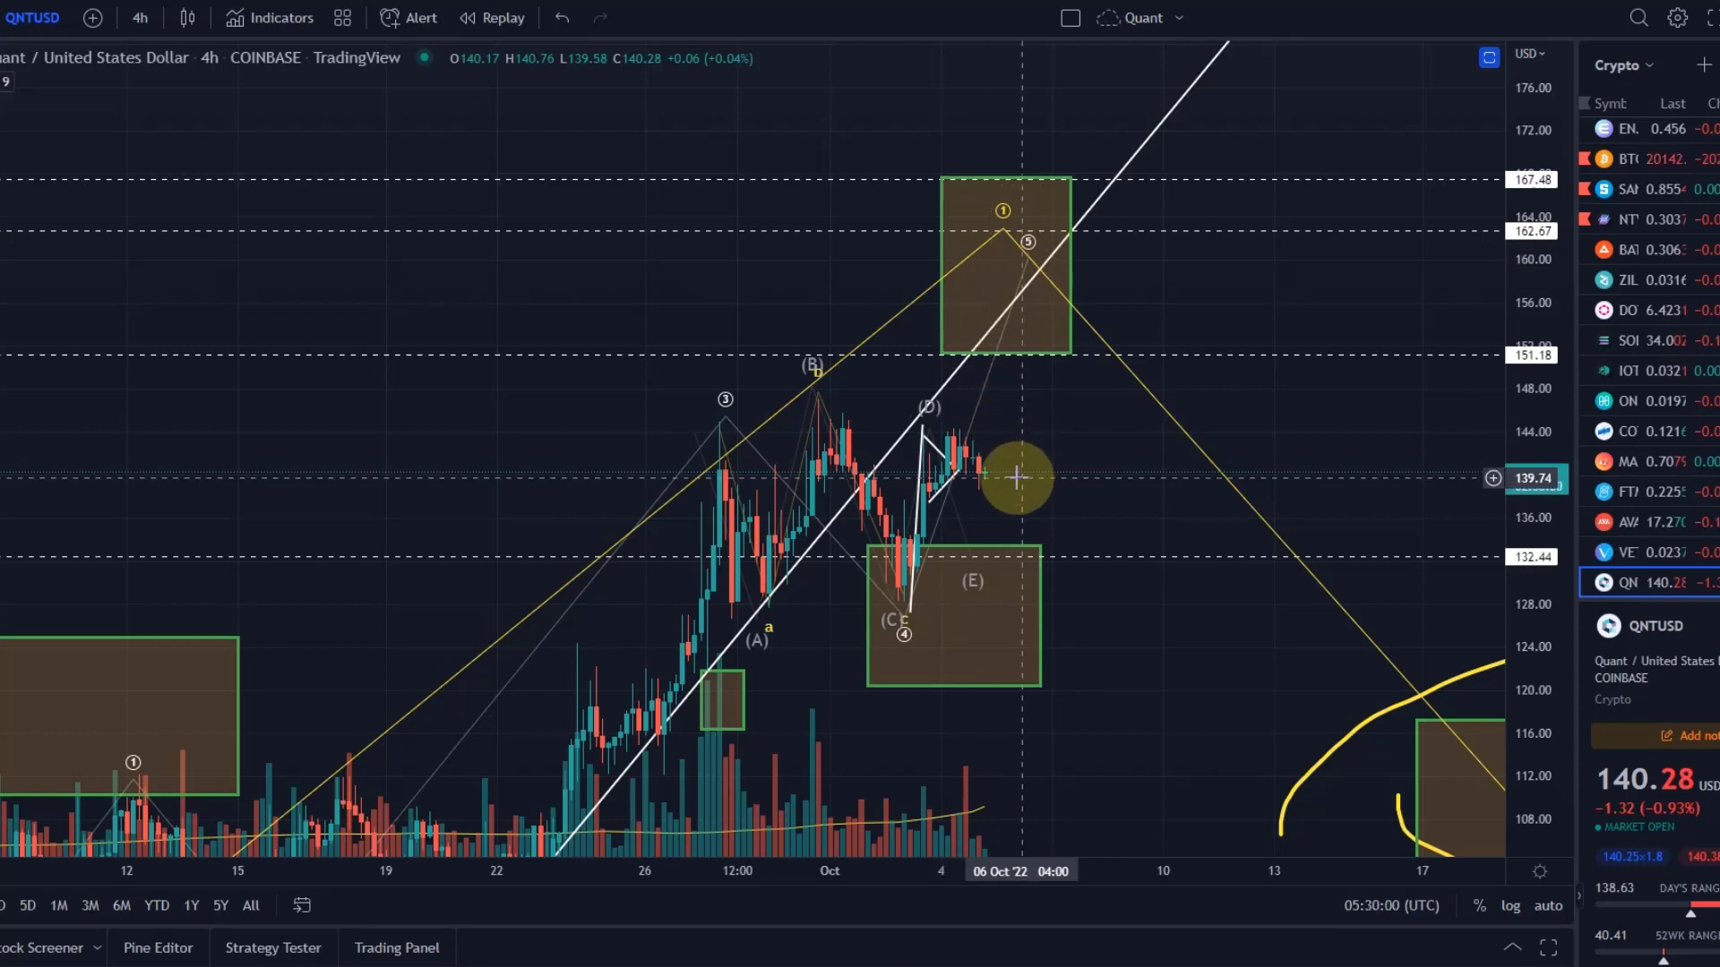
left_click(1020, 300)
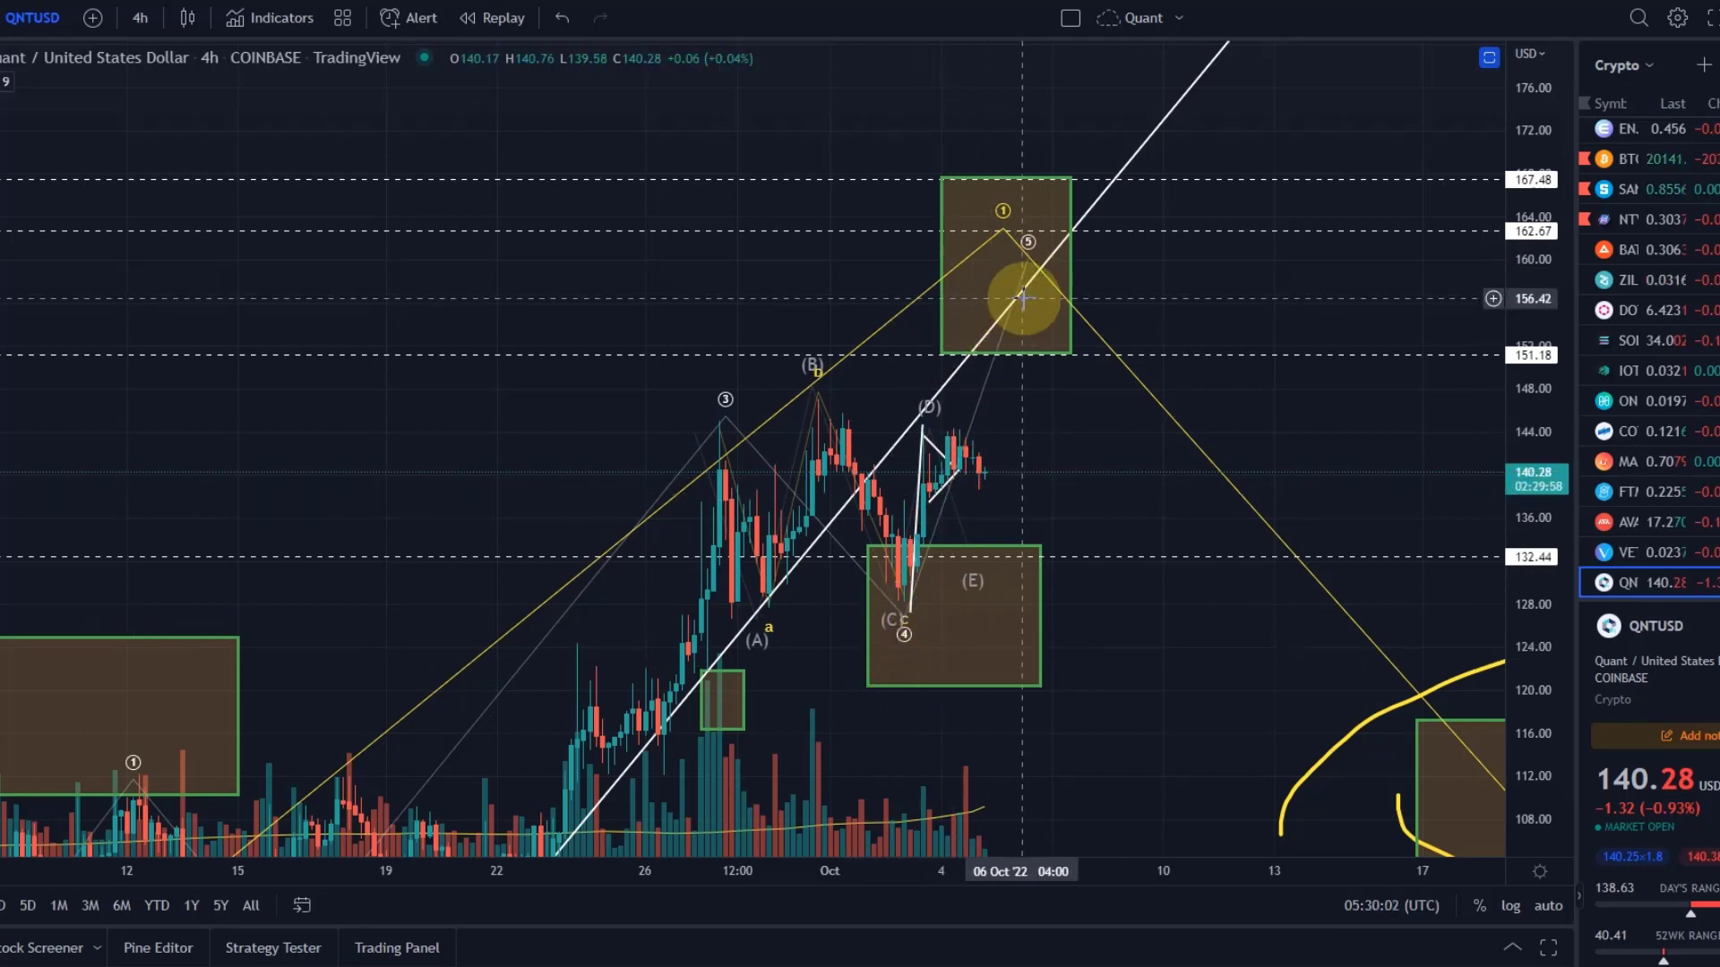